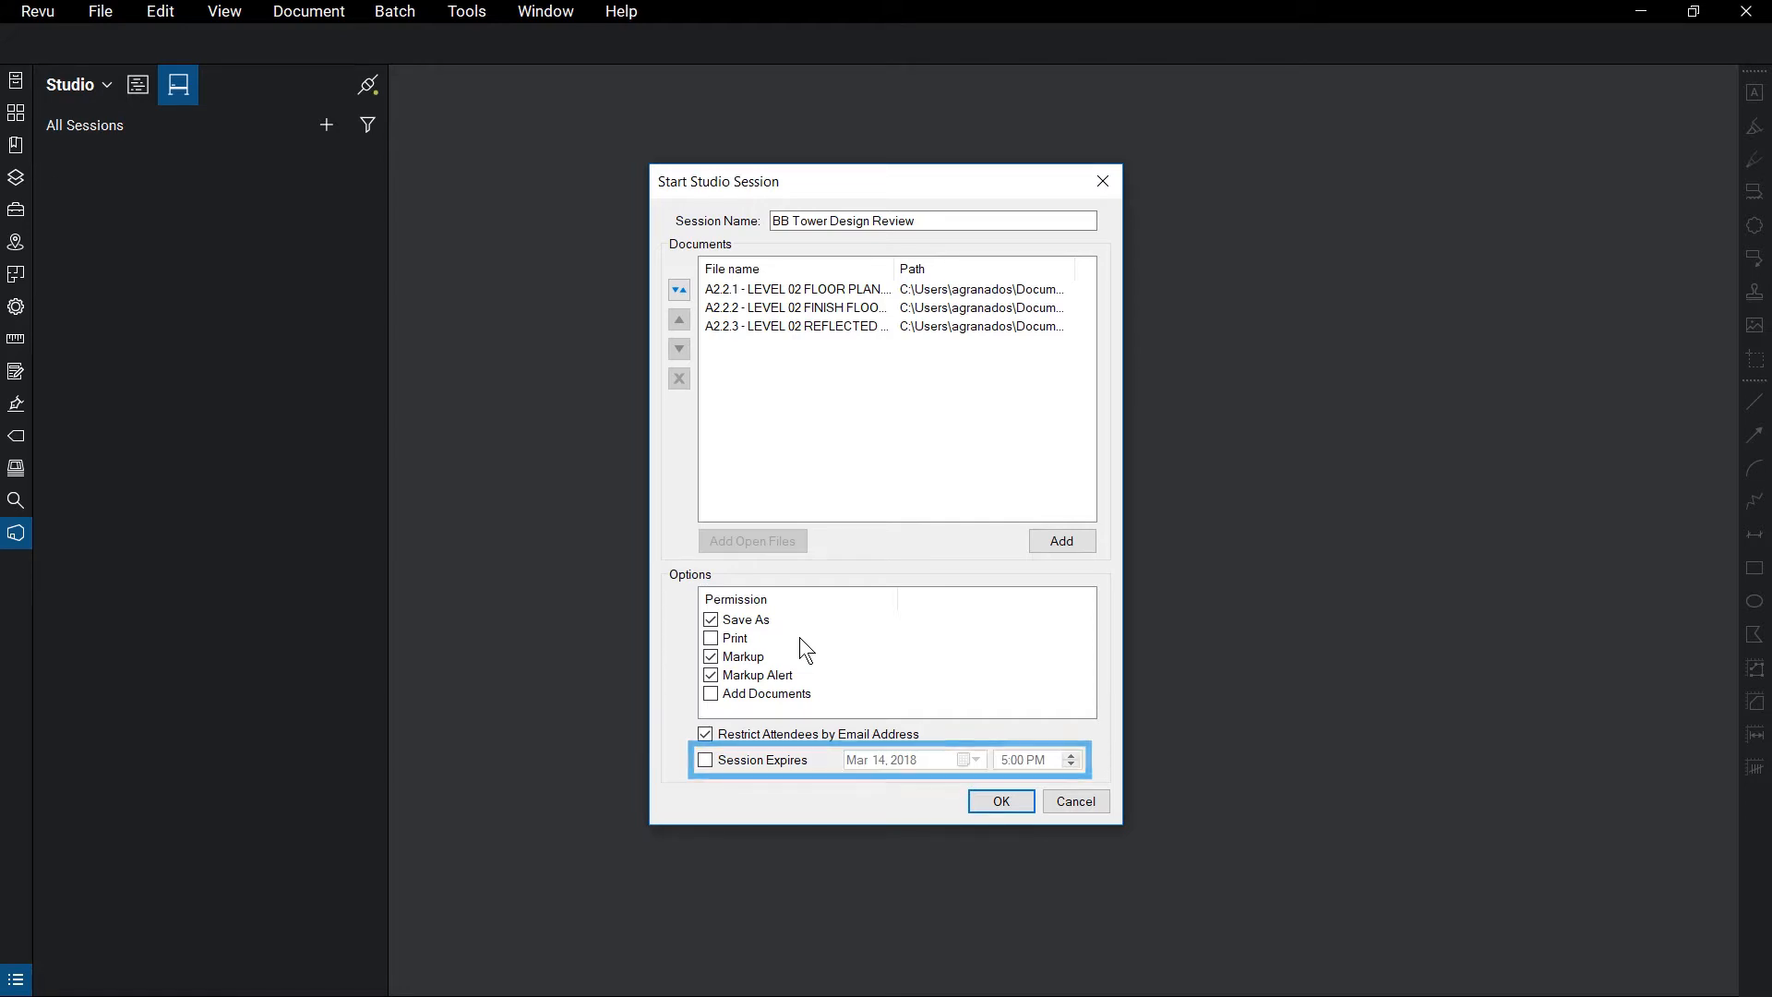
# Start the BB Tower Design Review session with the three Level 02 PDFs and attendee permissions
pyautogui.click(1016, 803)
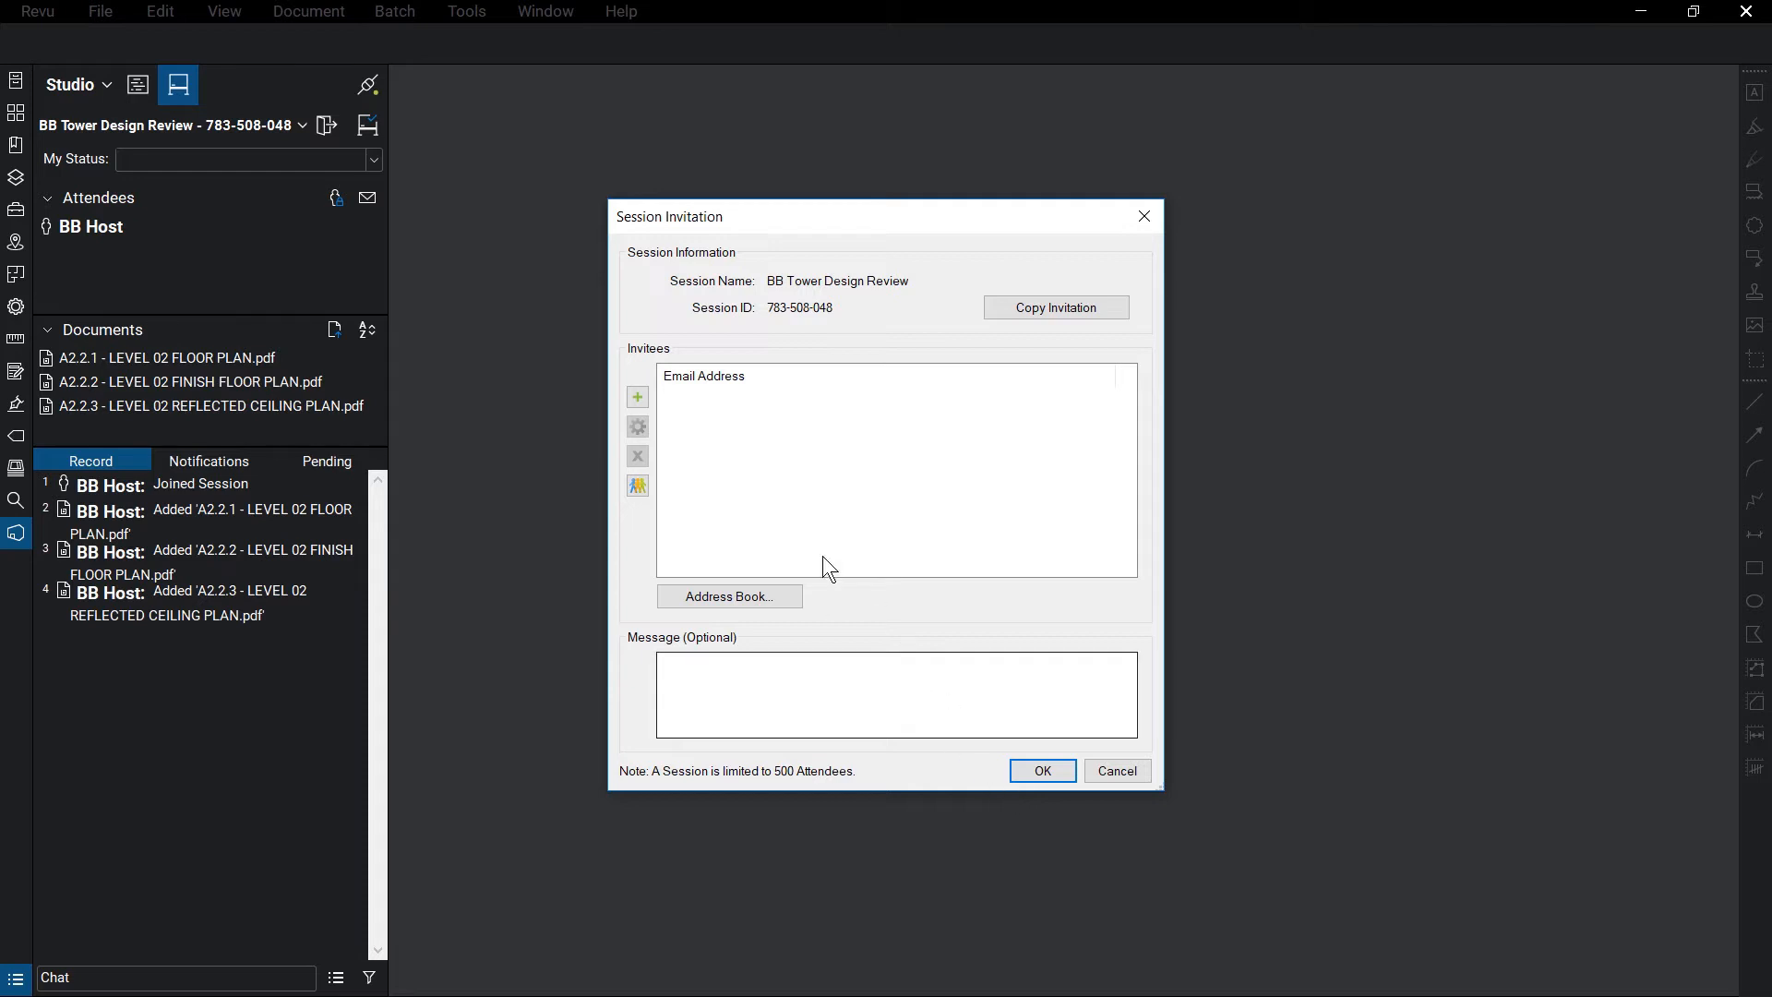
# Add the architect's and electrical invitee's e-mail addresses and send both invitations
pyautogui.click(639, 396)
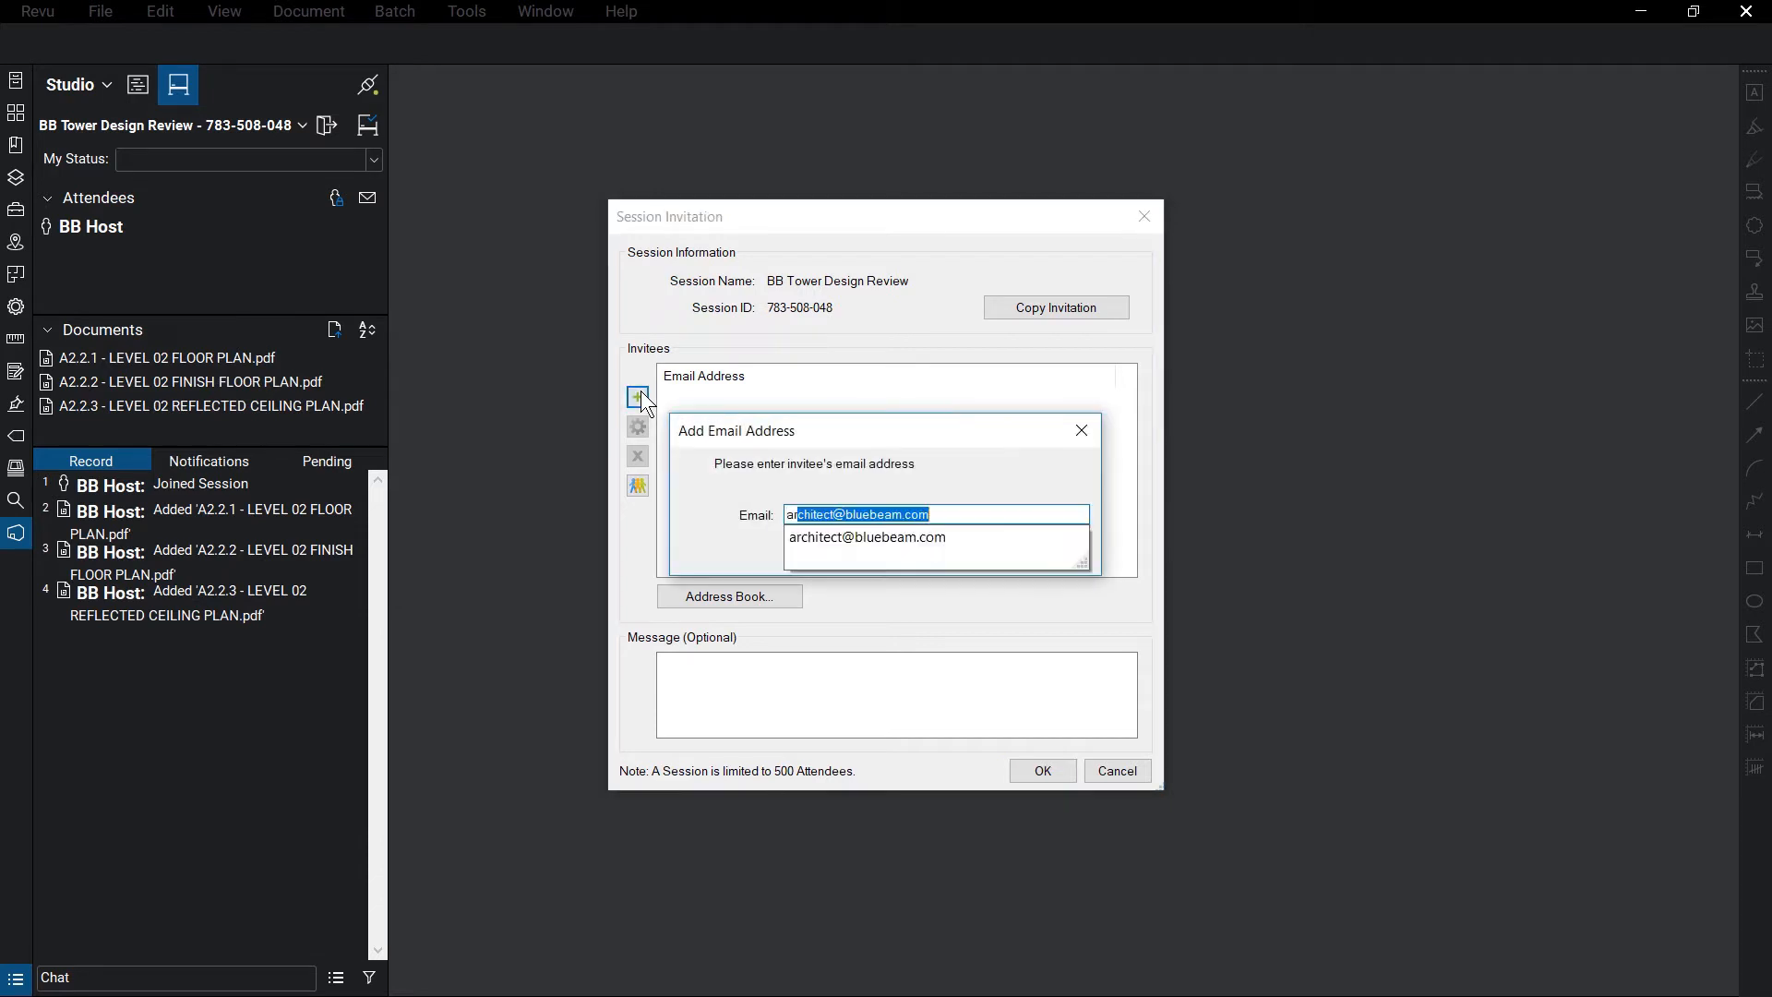
pyautogui.press('Return')
pyautogui.click(638, 396)
pyautogui.press('Return')
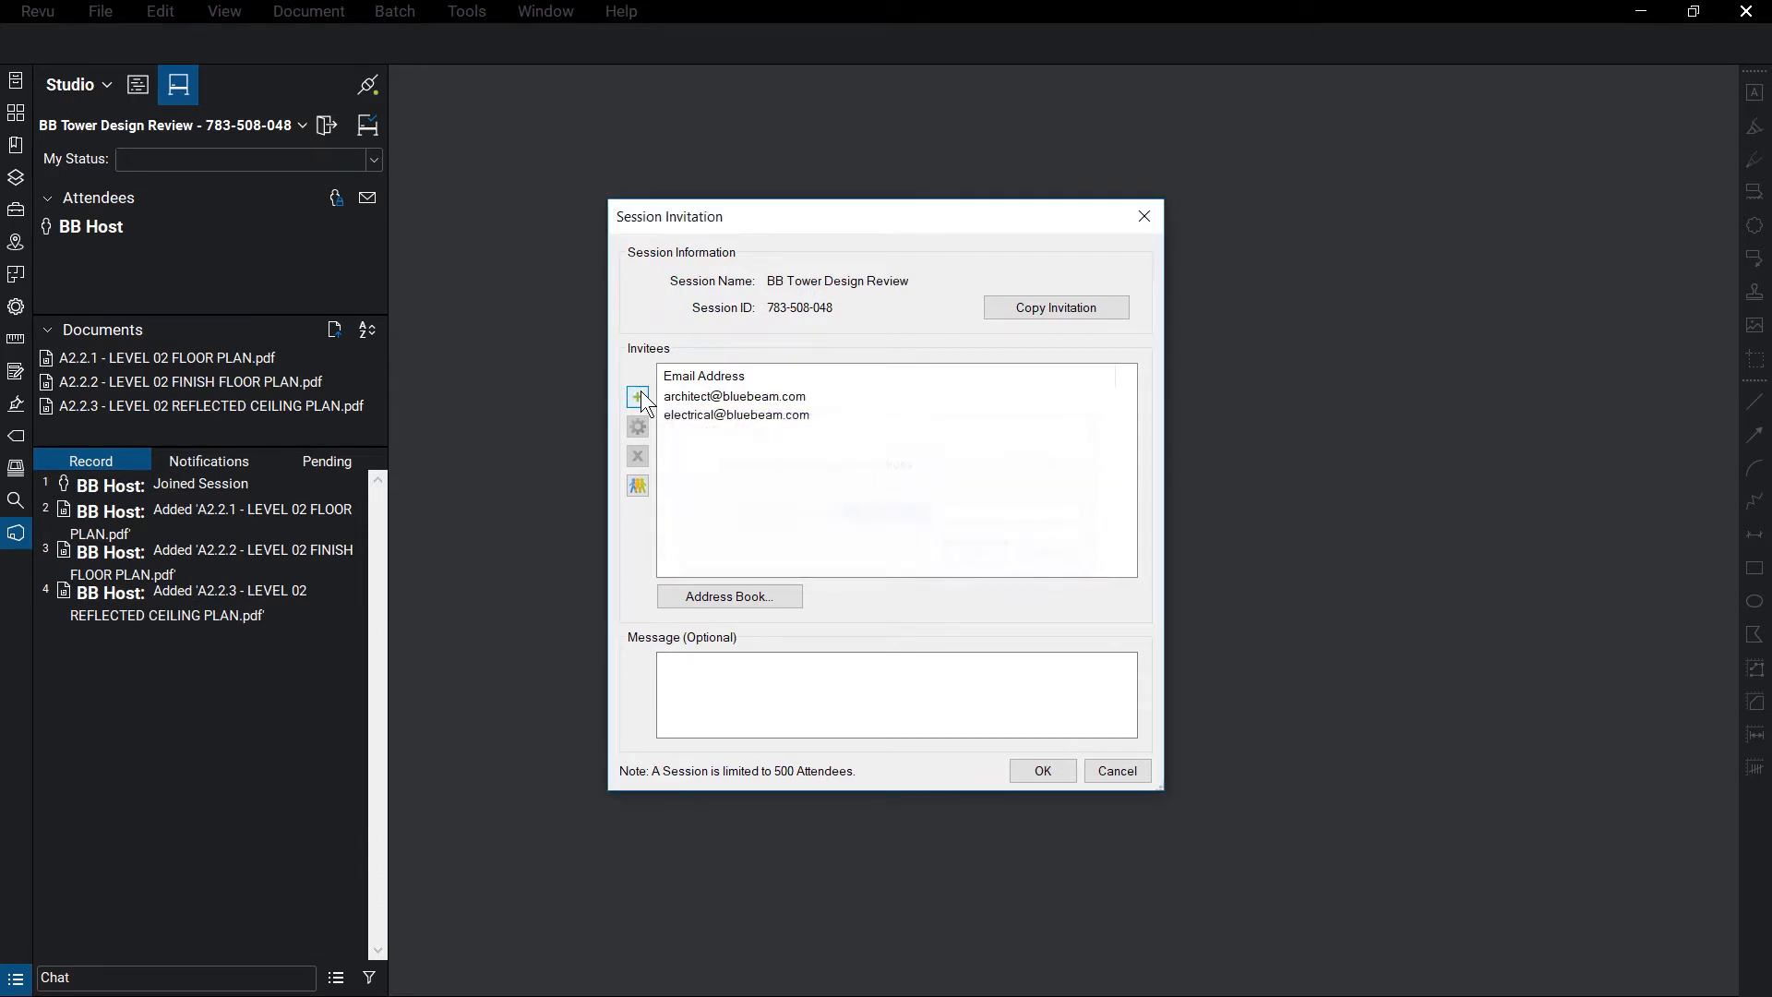
pyautogui.click(1066, 772)
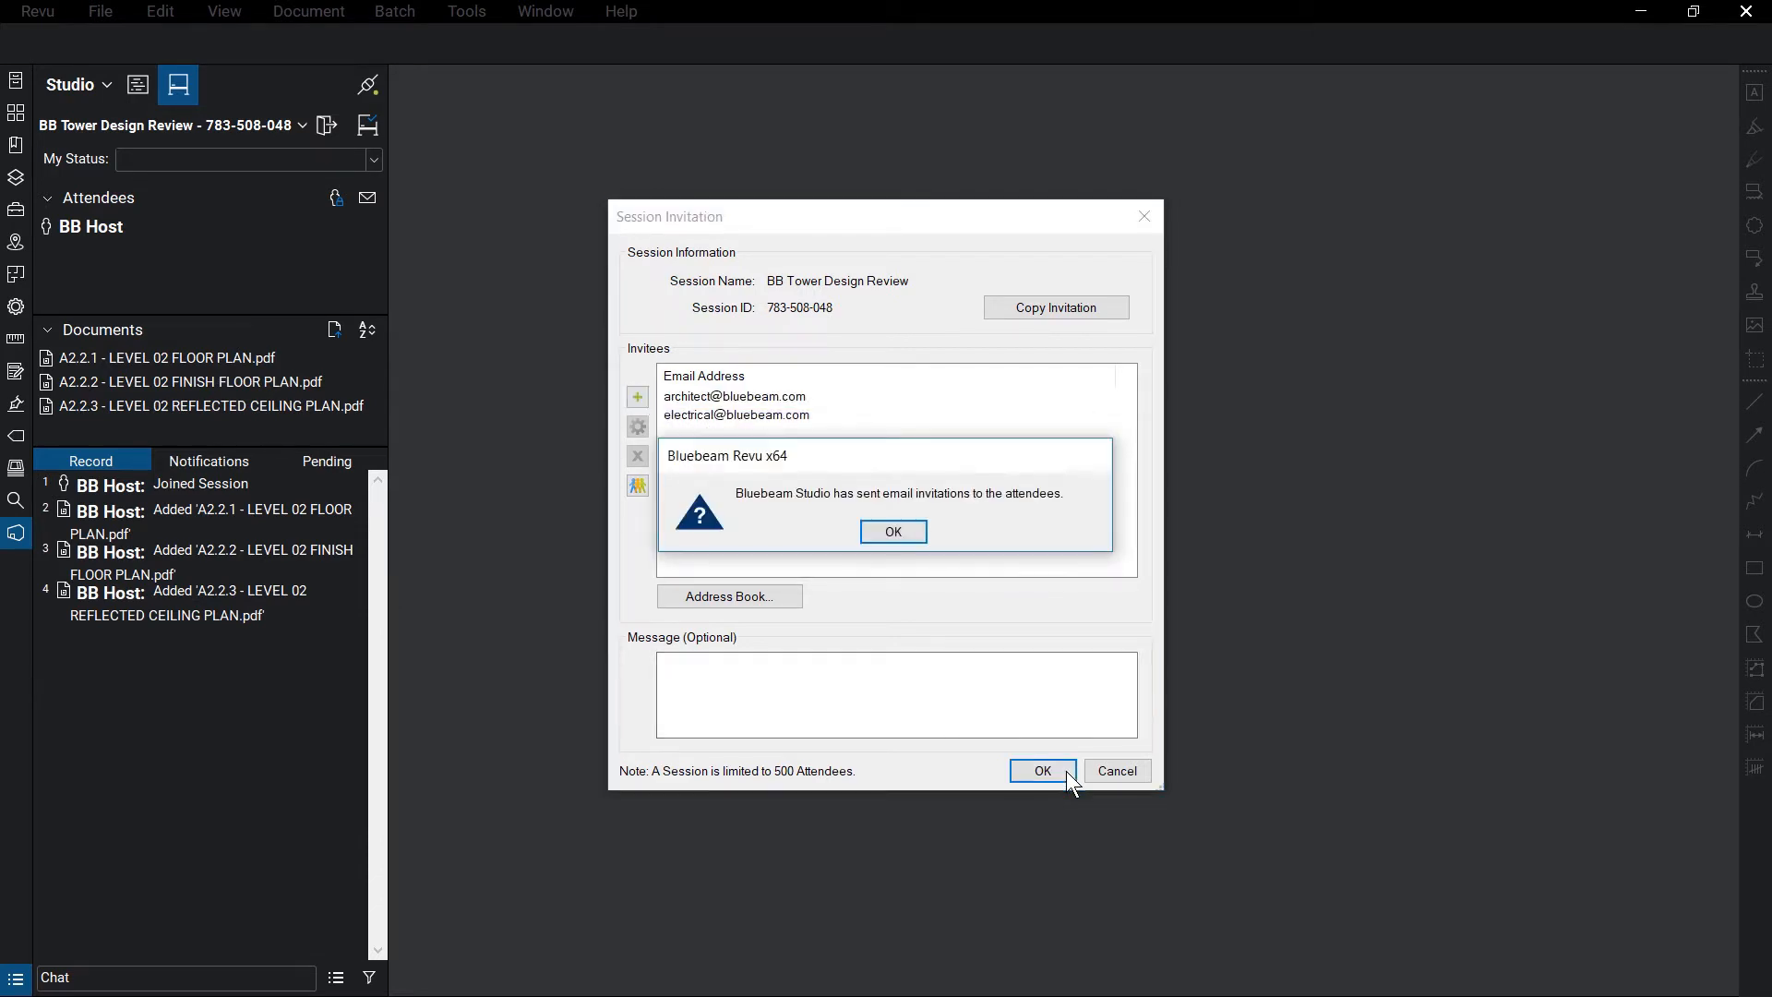
pyautogui.click(893, 532)
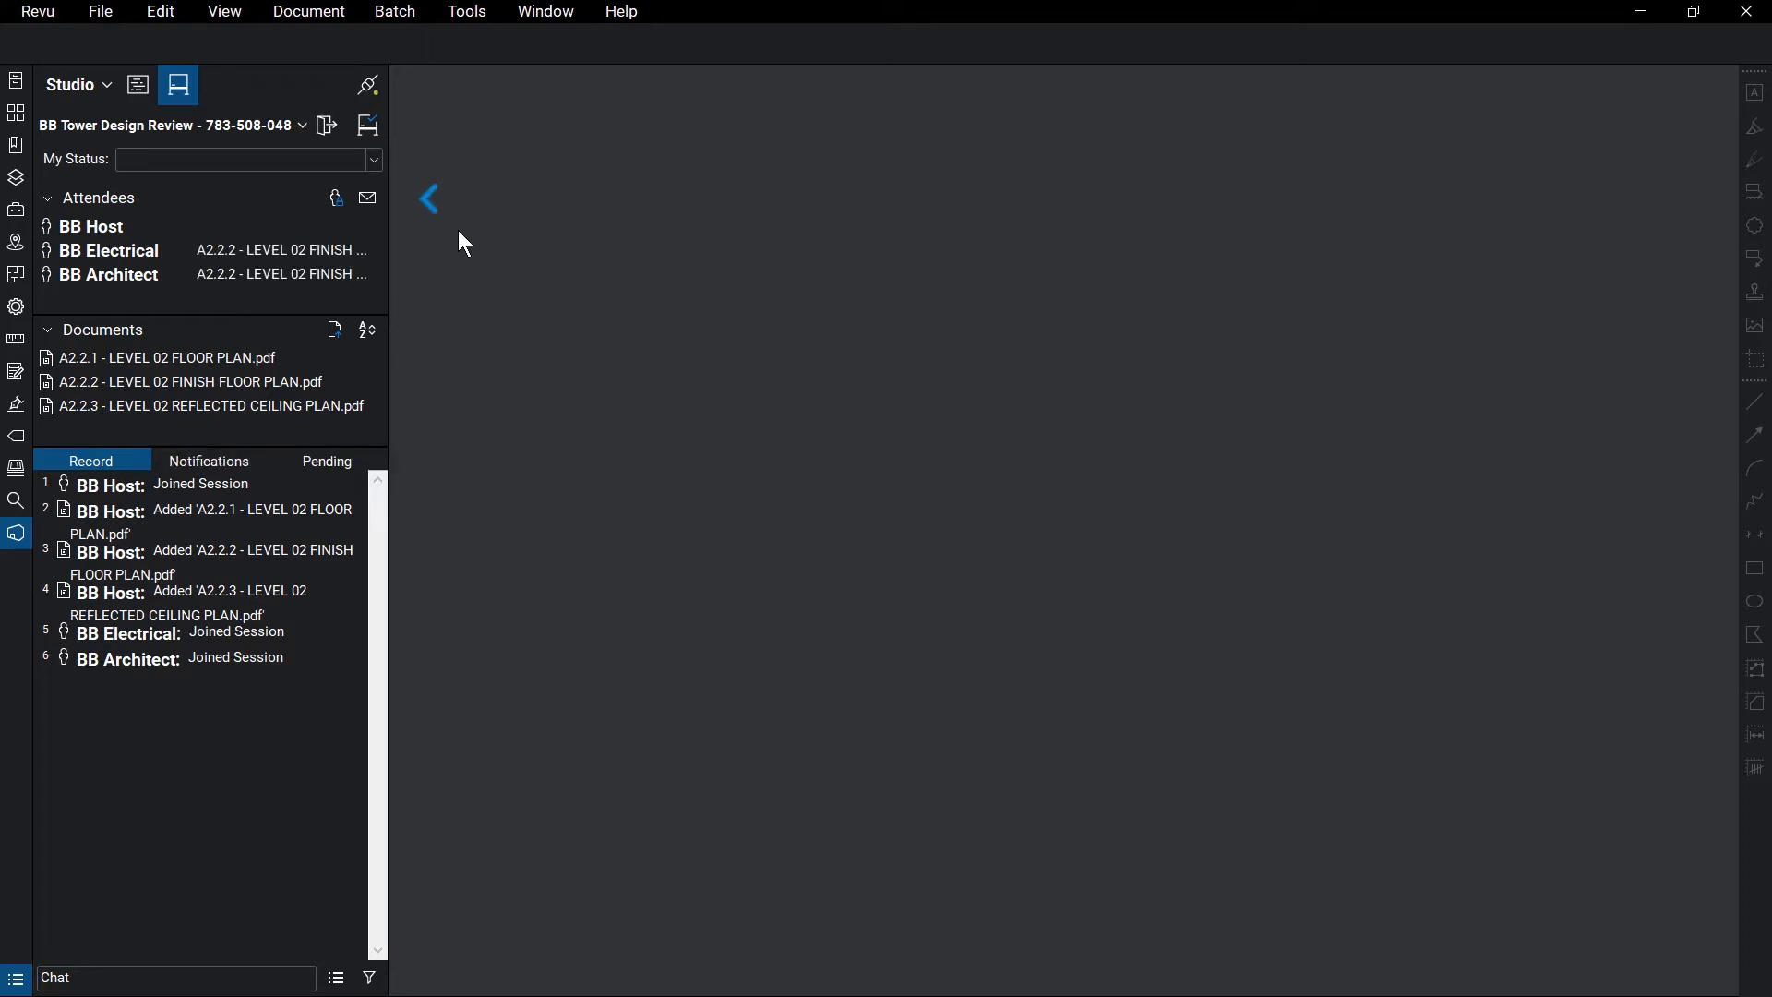
pyautogui.click(341, 203)
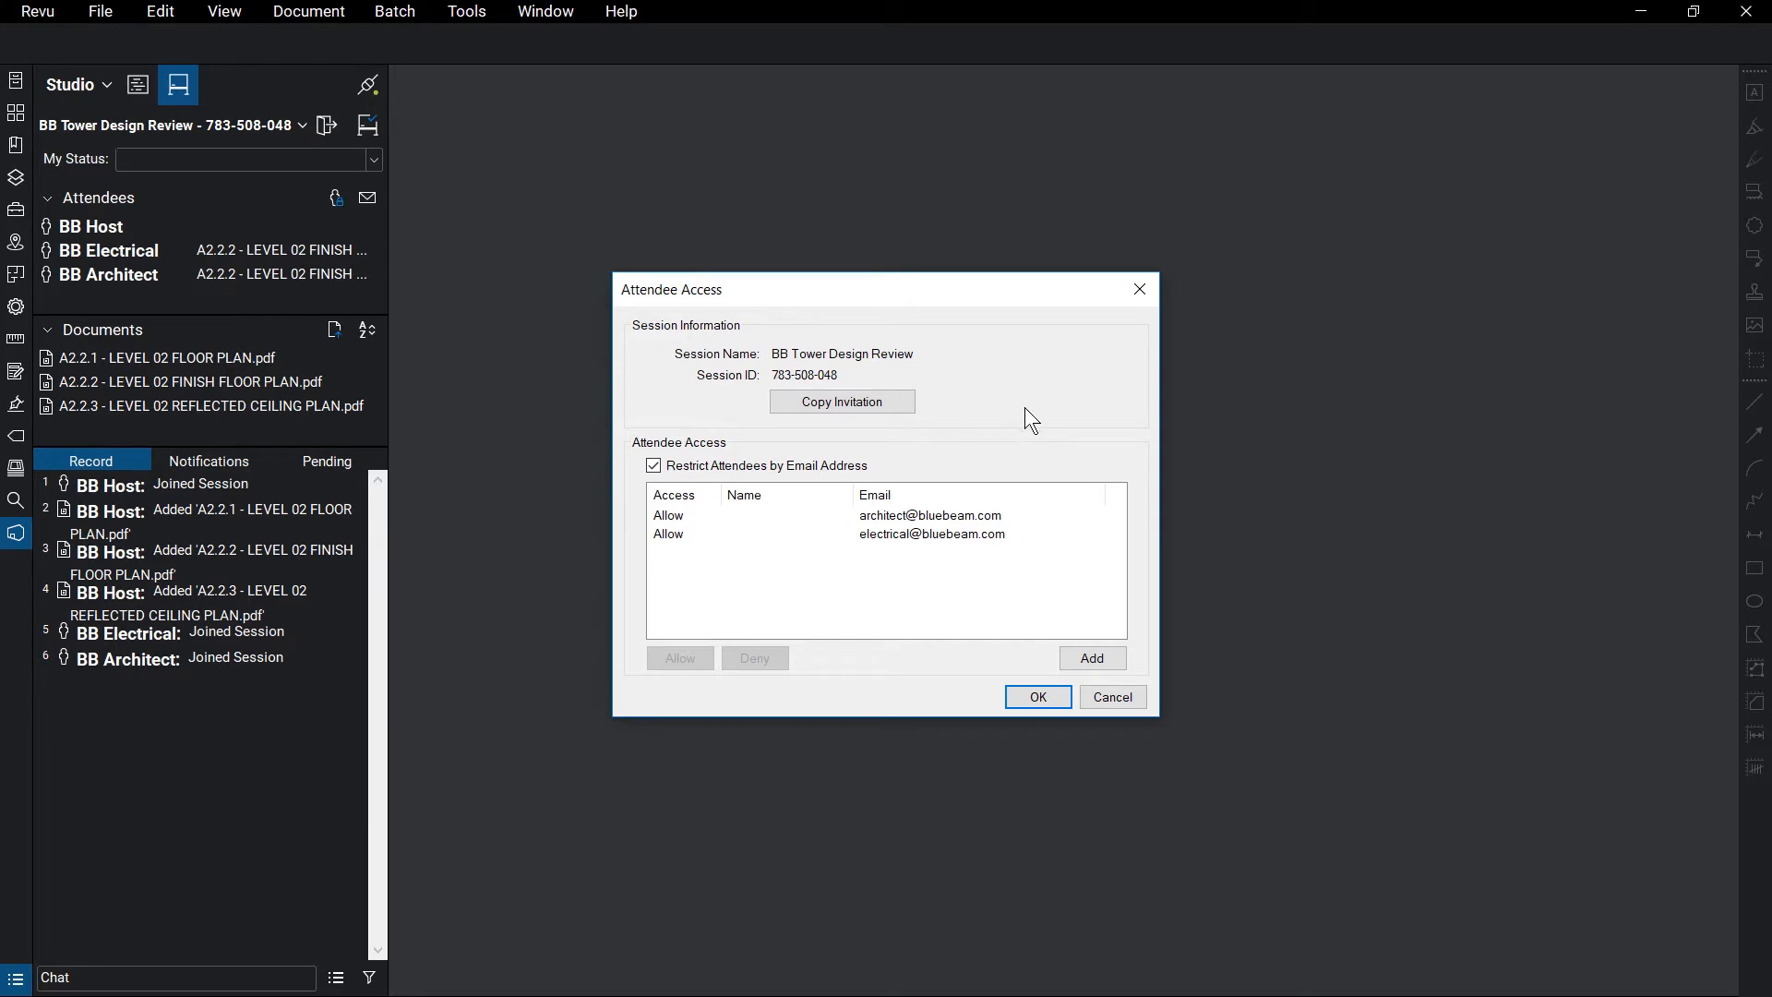
pyautogui.click(1043, 694)
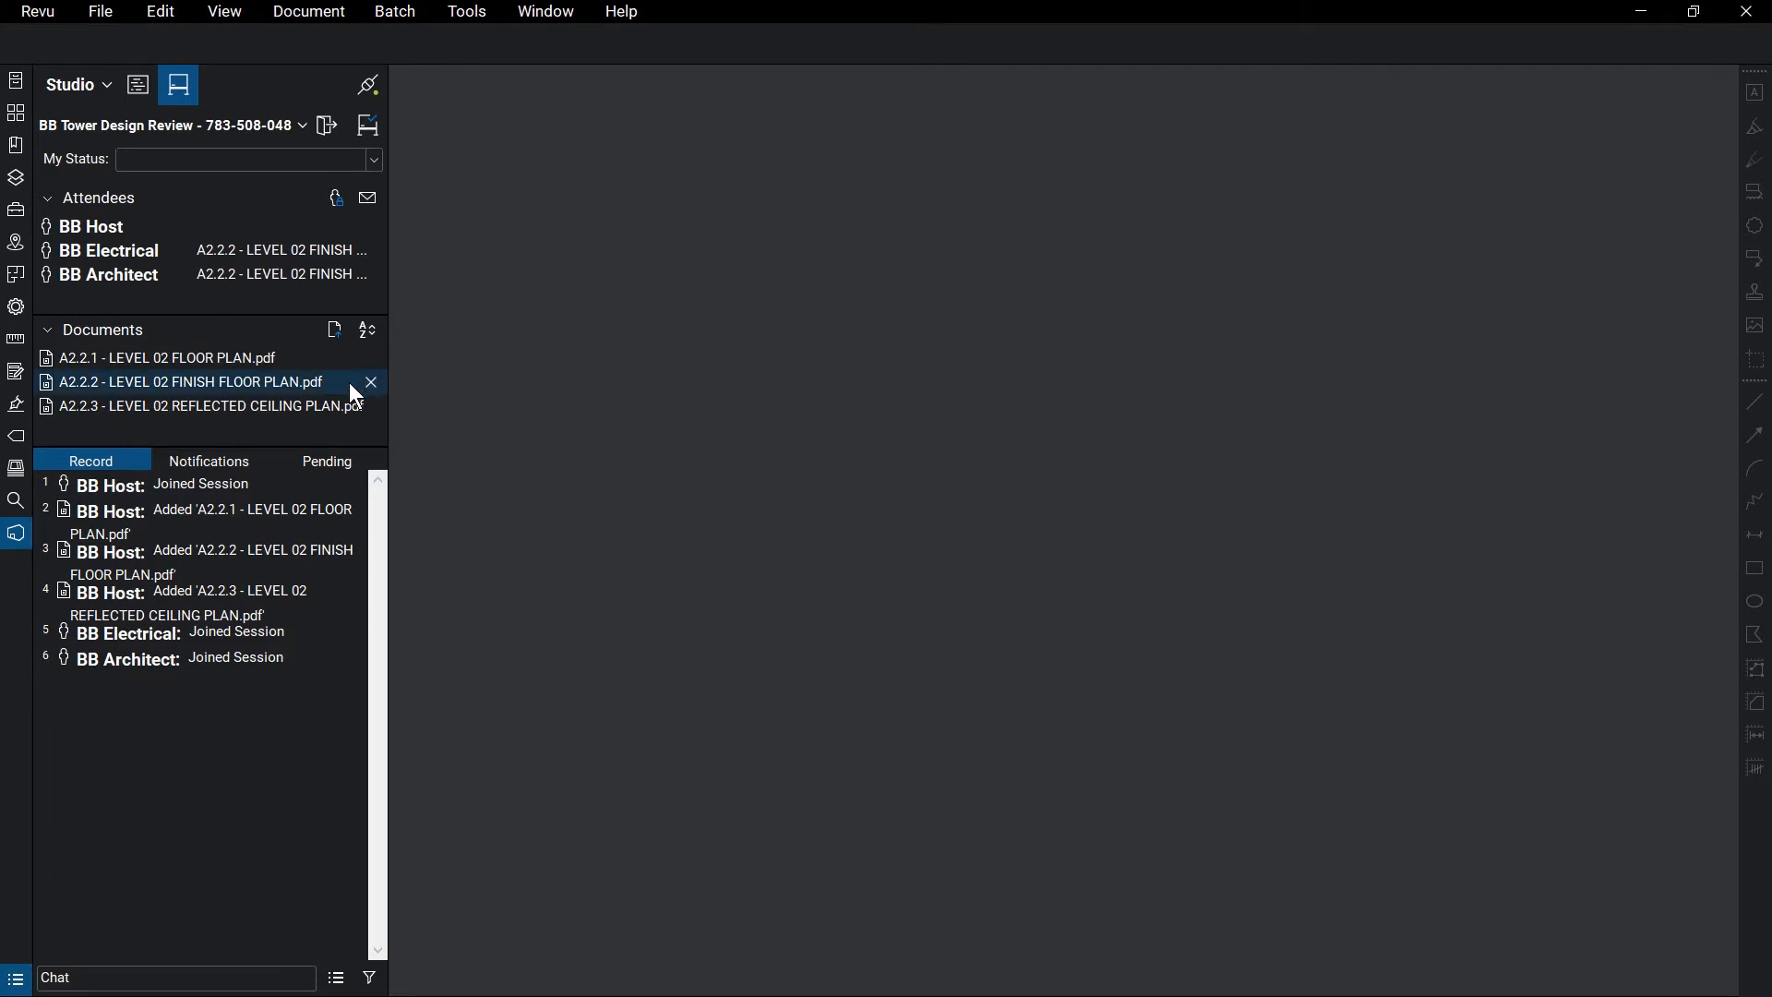
# Open A2.2.2 Level 02 finish floor plan and set the Add Documents permission to Allow
pyautogui.doubleClick(349, 382)
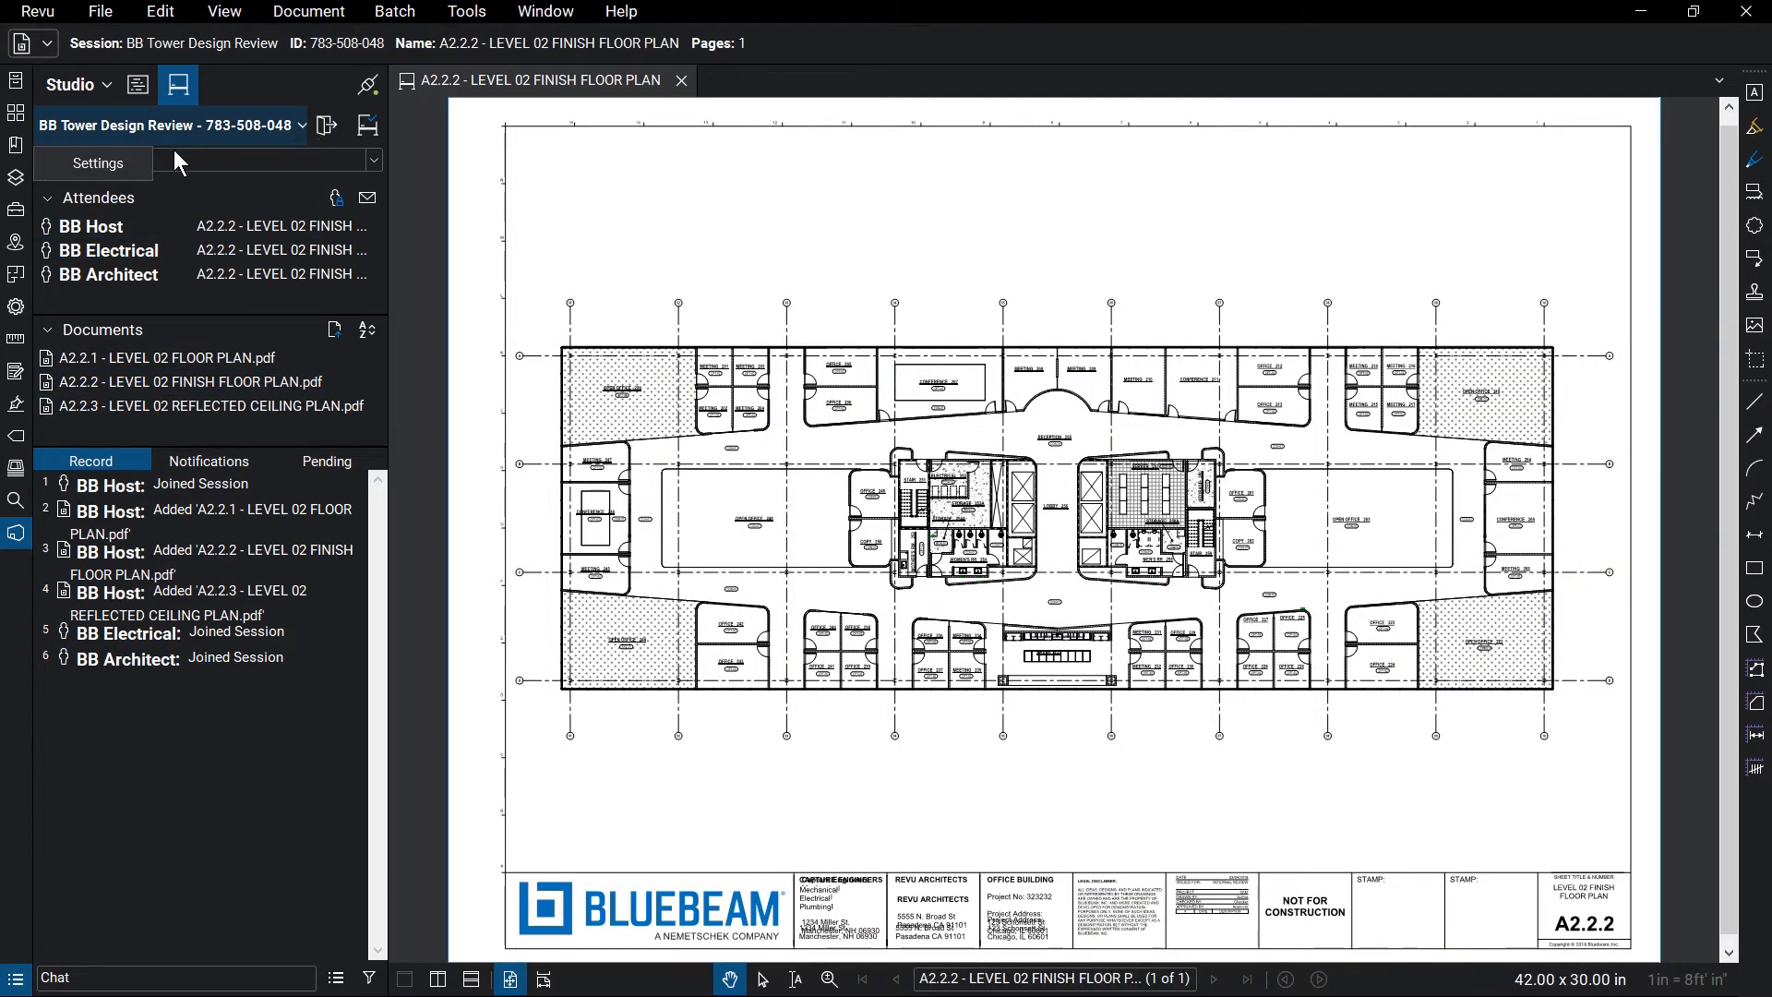
pyautogui.click(135, 163)
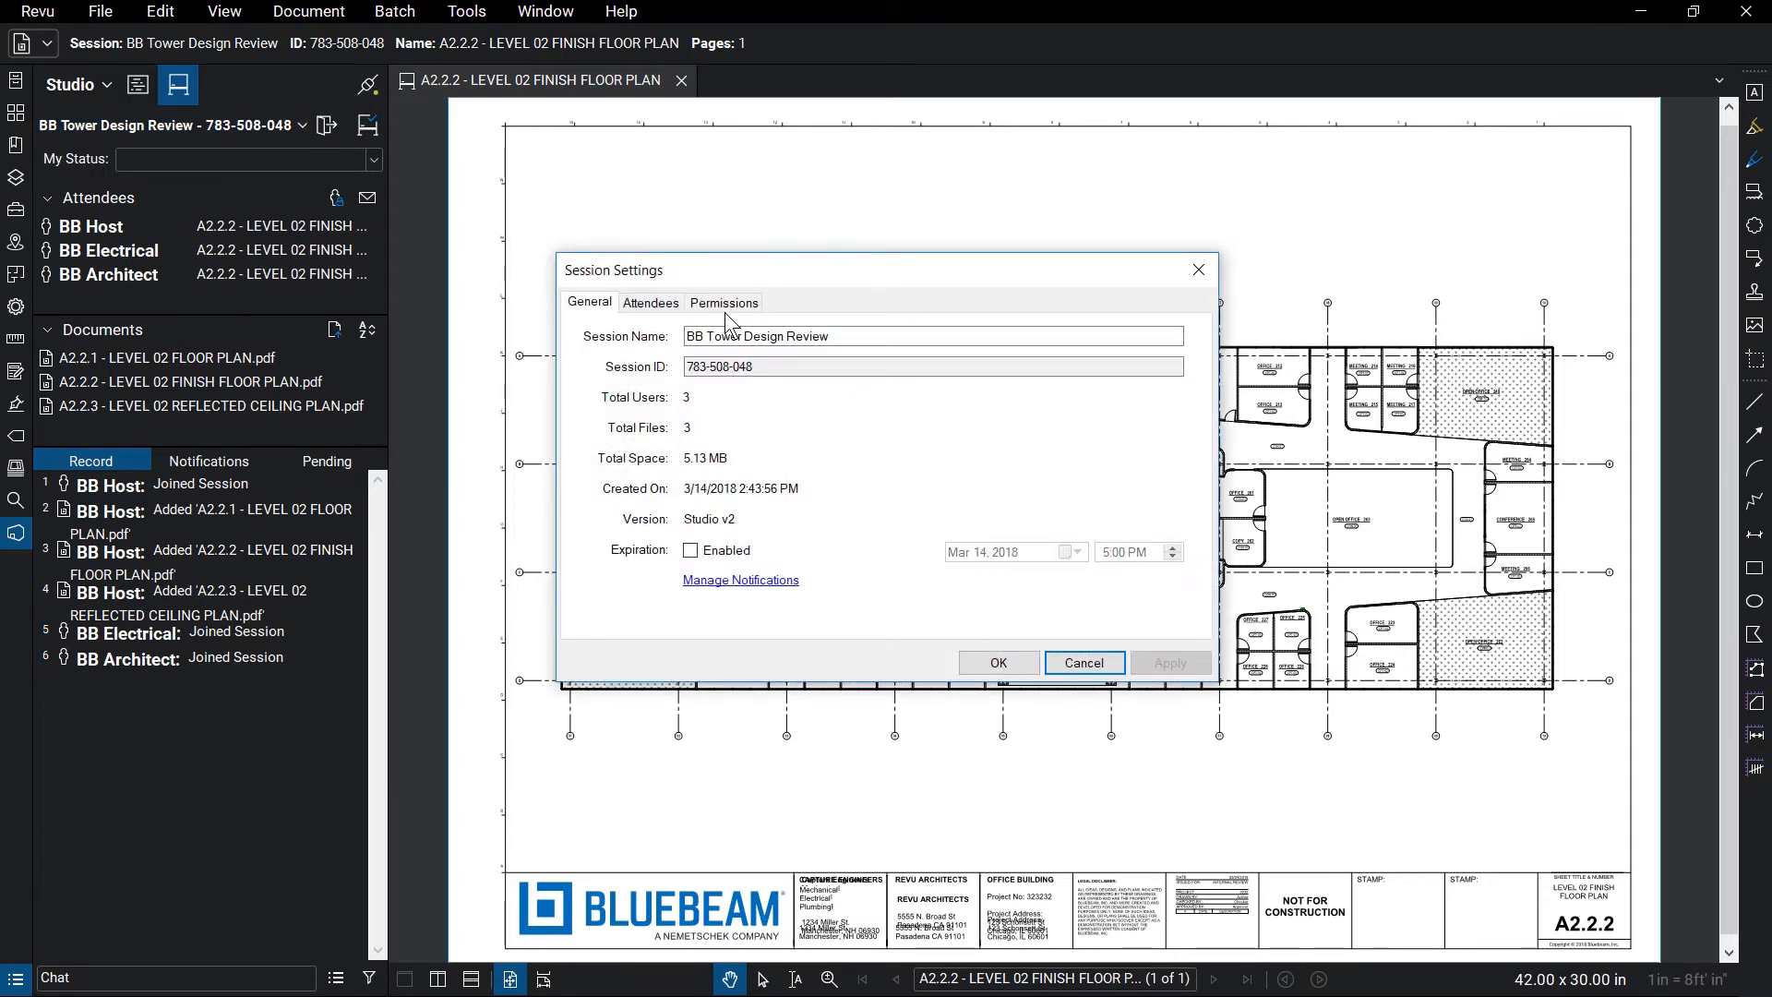
pyautogui.click(757, 305)
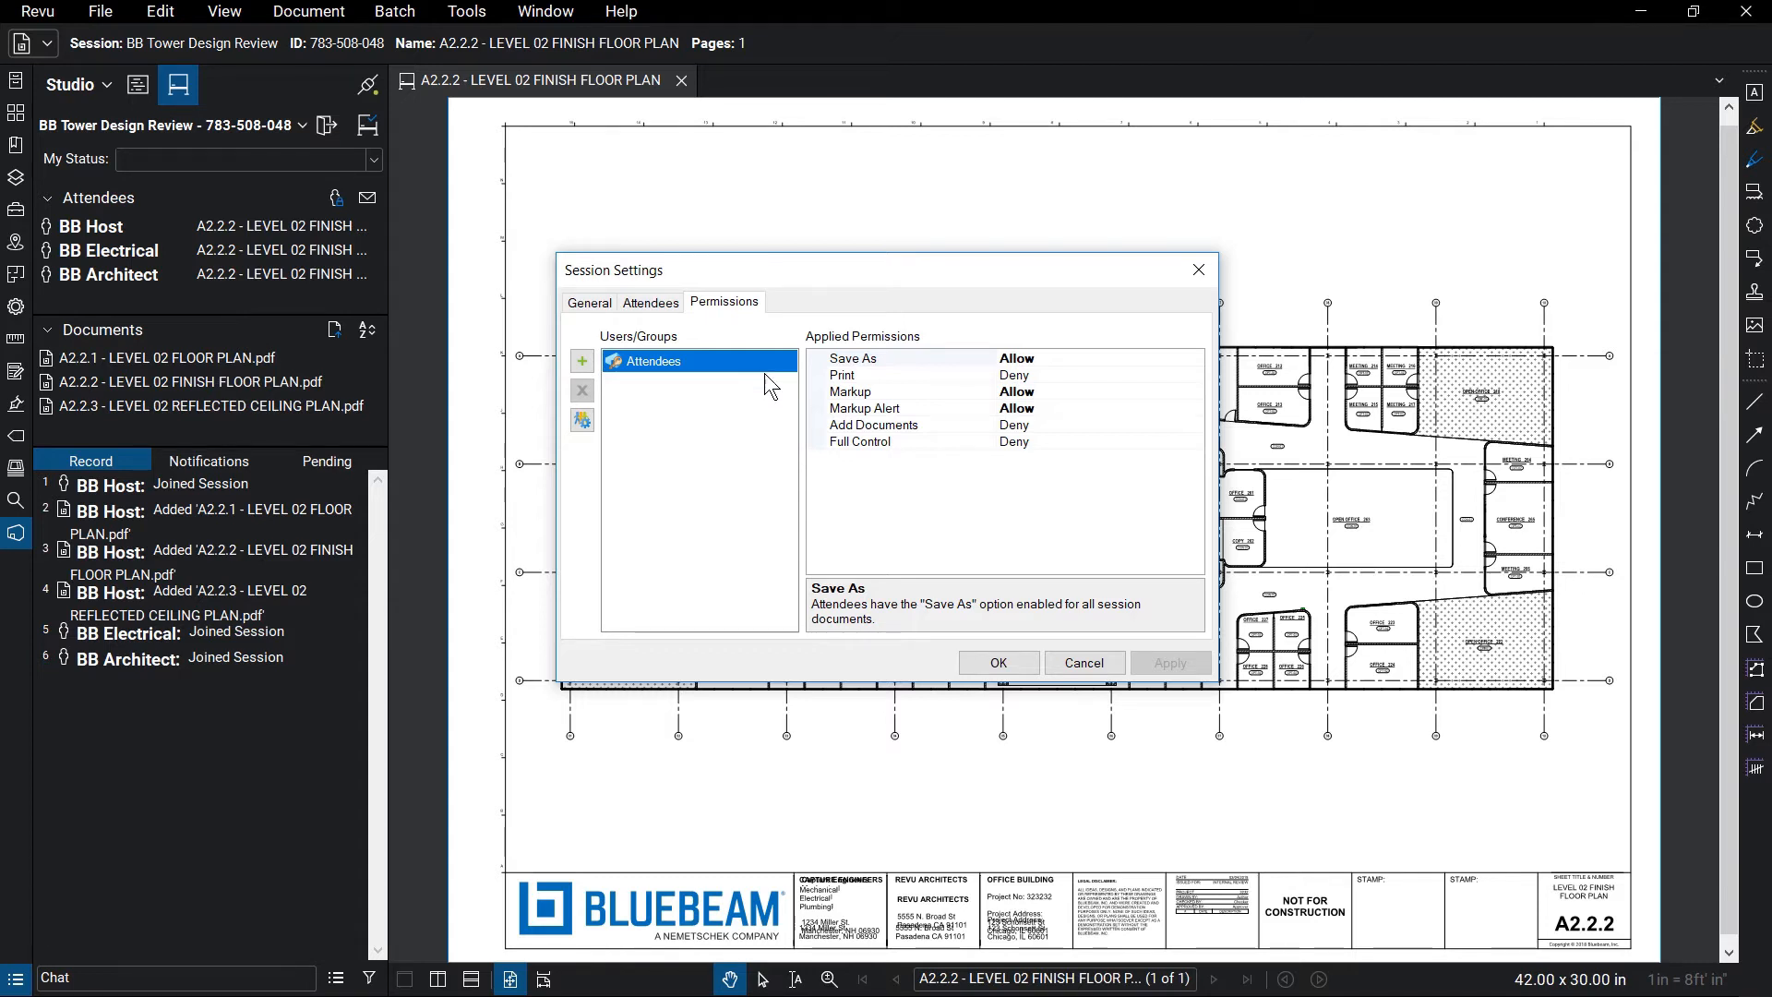
pyautogui.click(1194, 424)
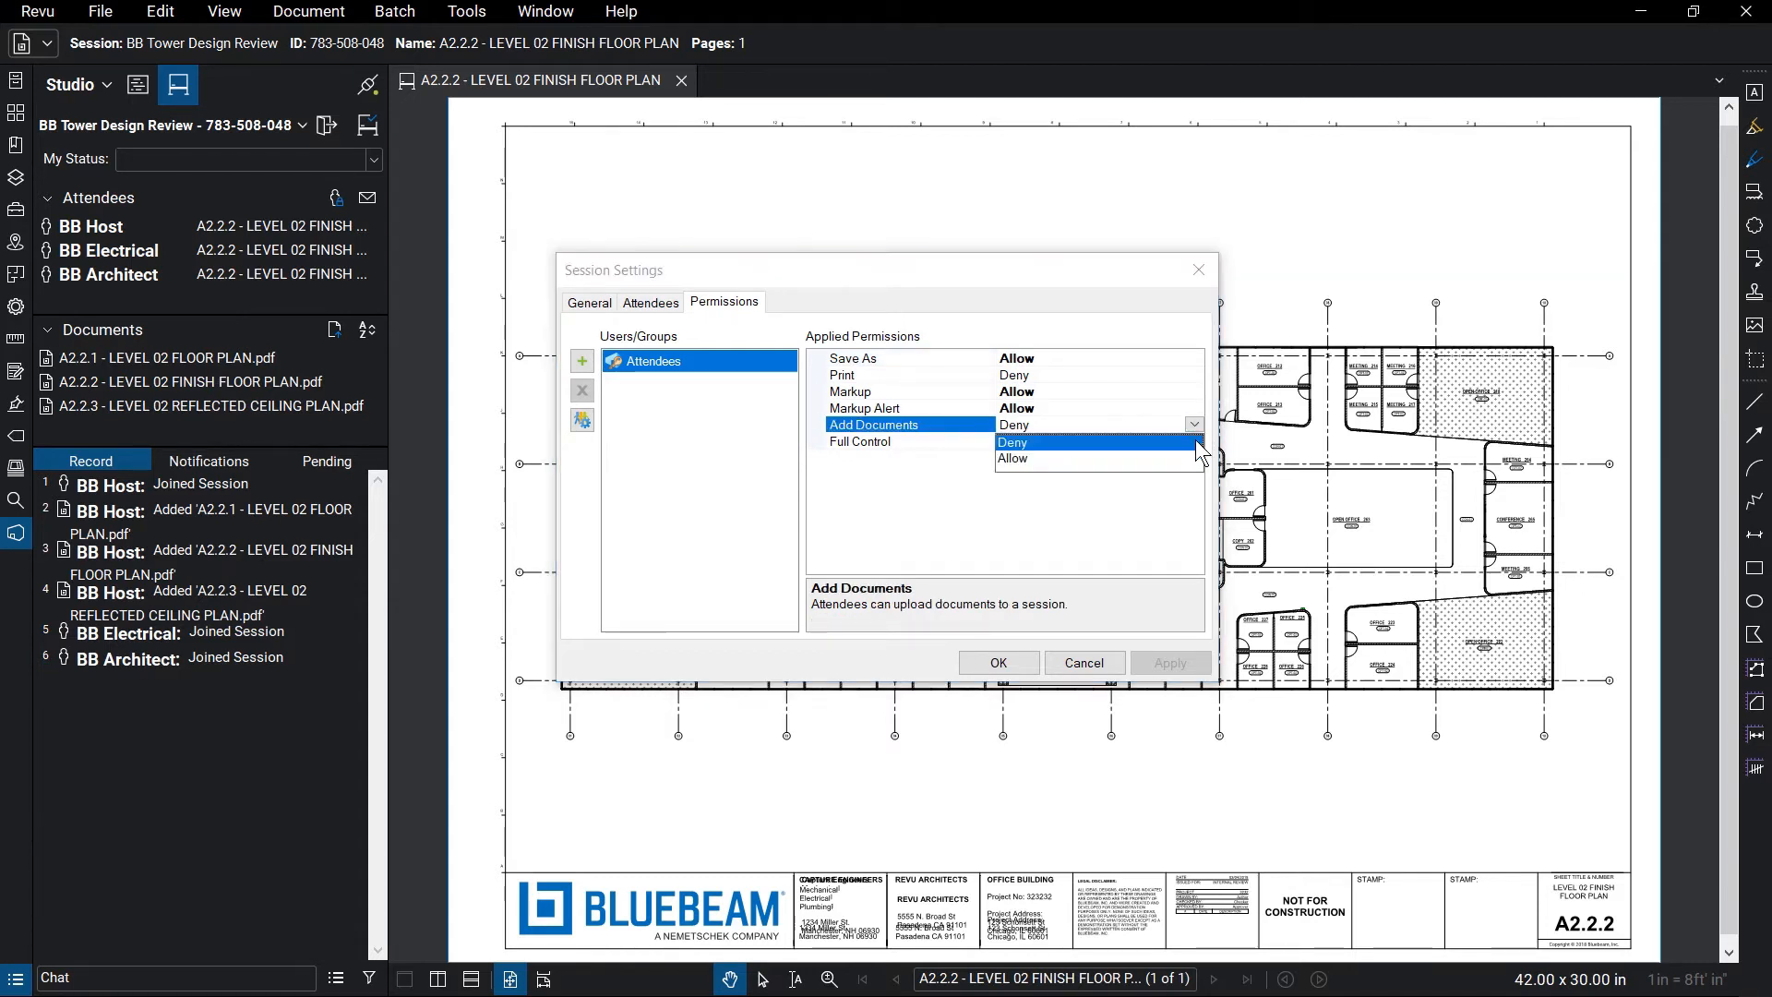
pyautogui.click(1195, 459)
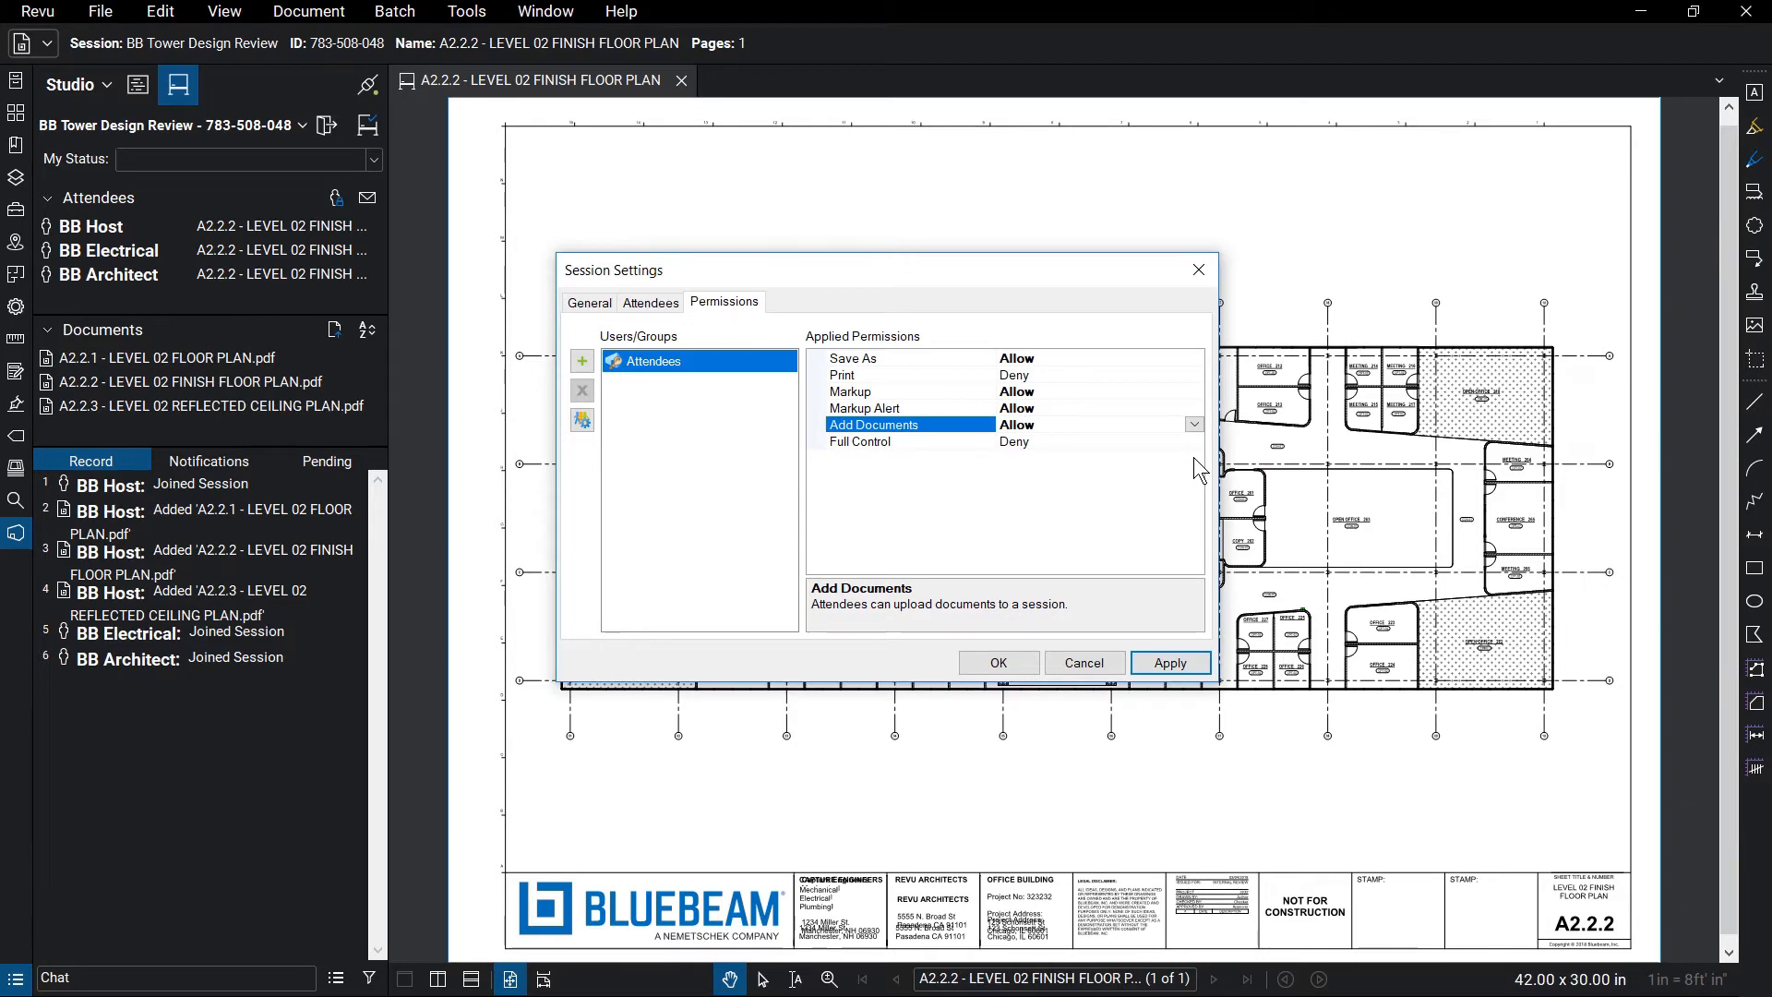
pyautogui.click(1195, 667)
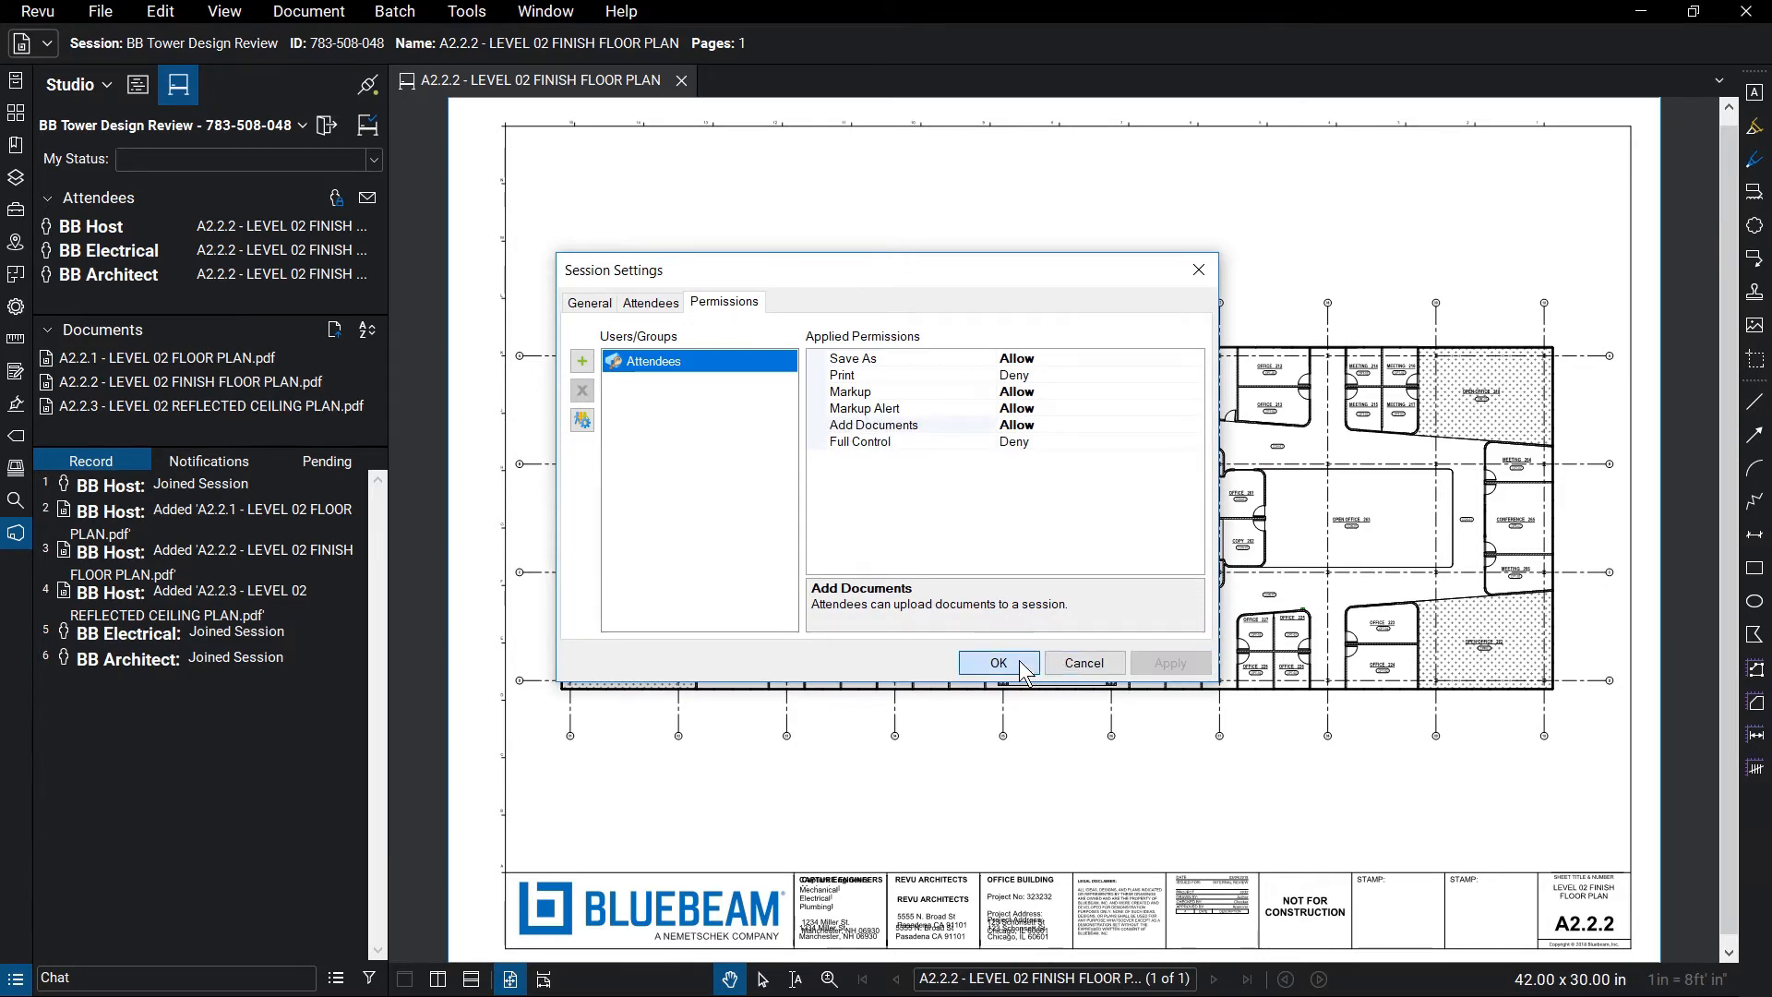
pyautogui.click(998, 663)
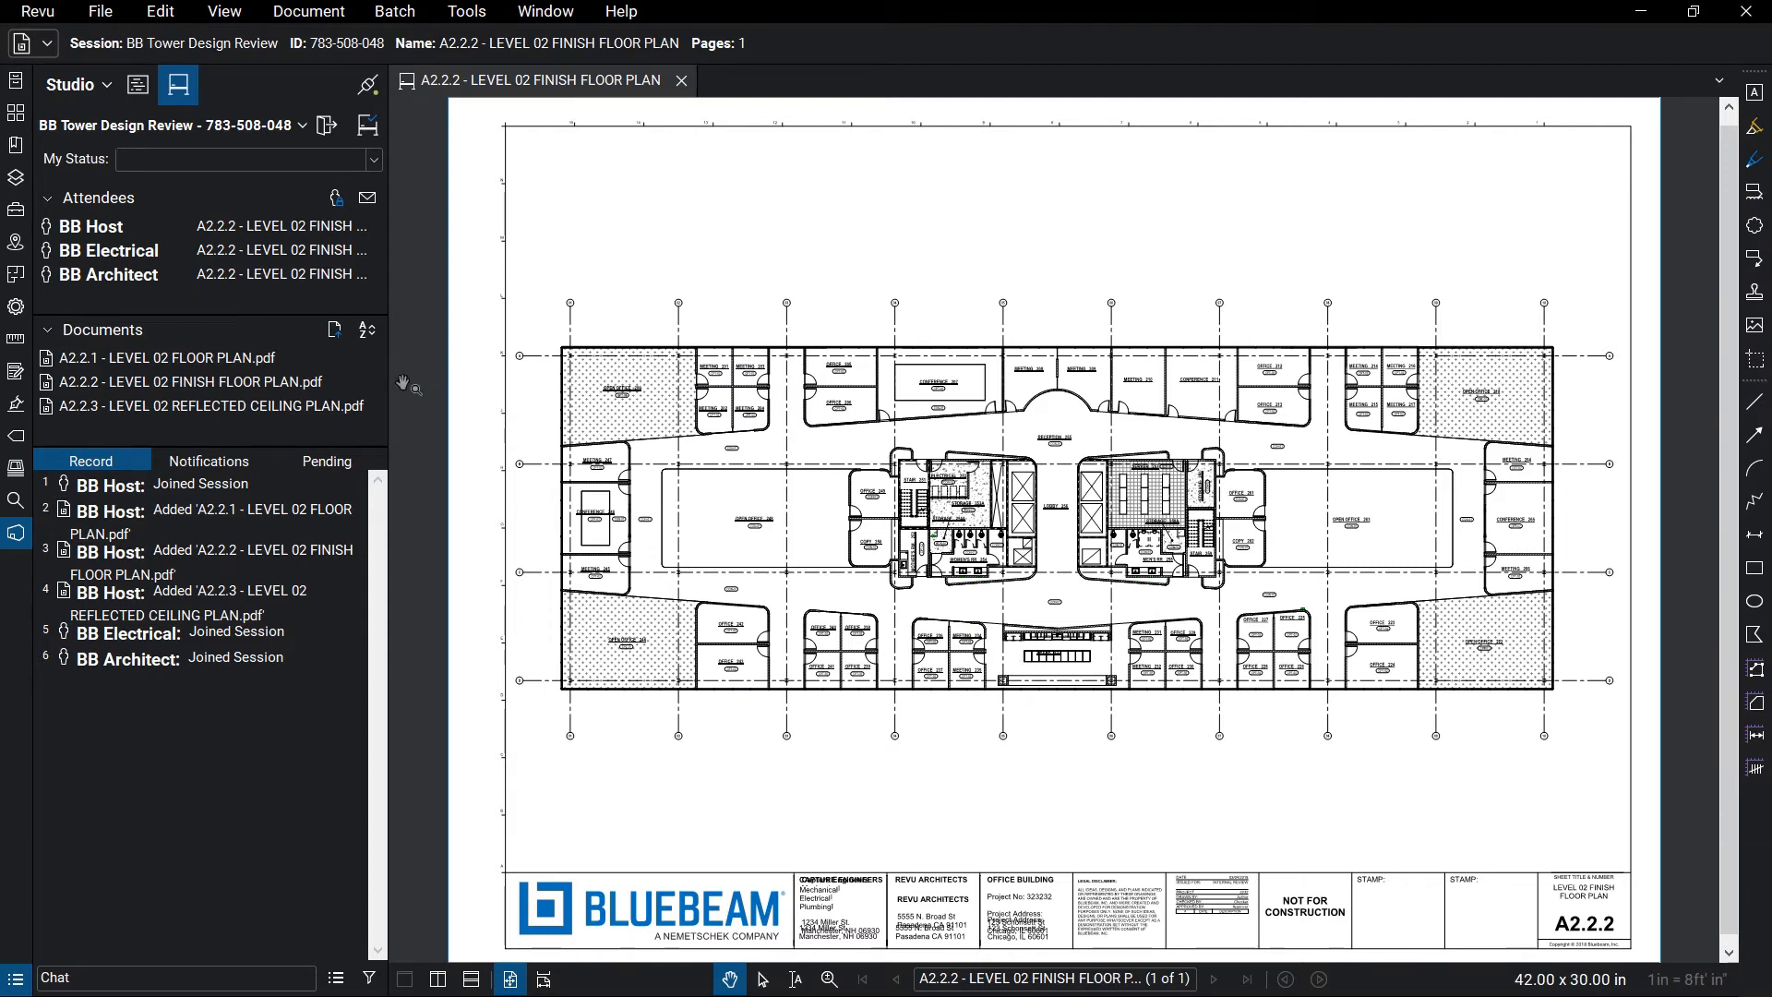
# Add the E2.02 through P2.02 drawings to the session's Documents list
pyautogui.click(334, 329)
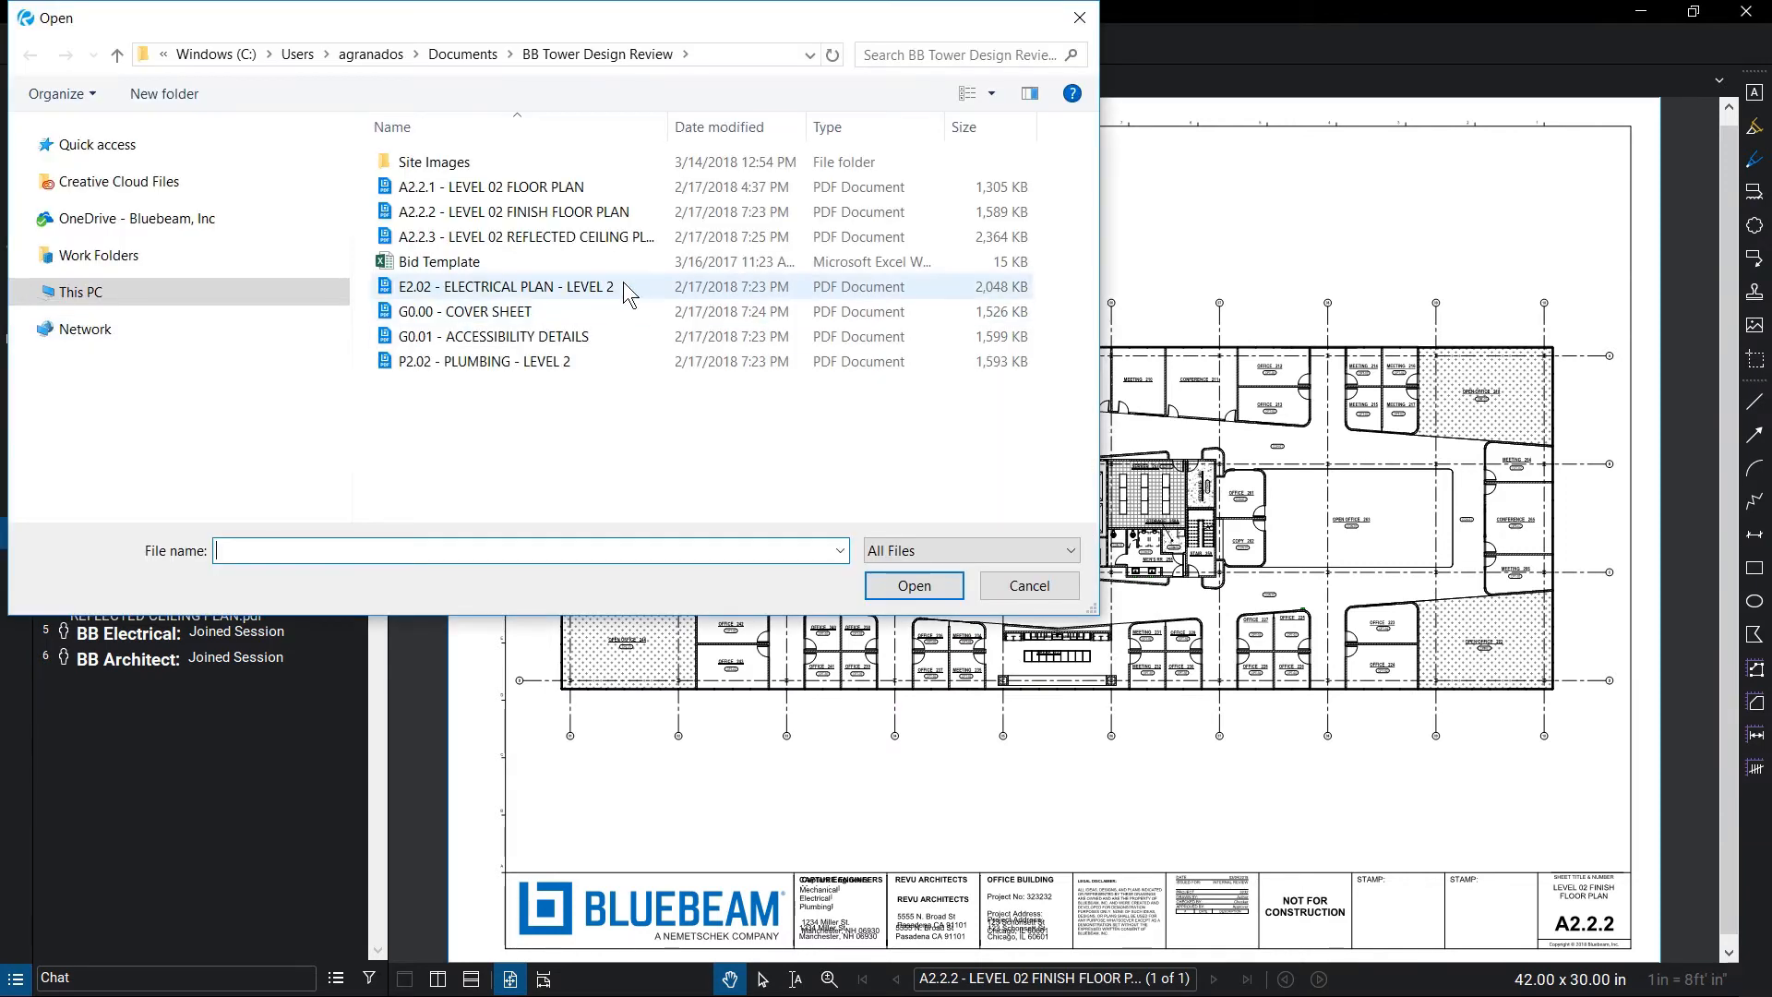
pyautogui.click(623, 281)
pyautogui.keyDown('shift'); pyautogui.click(613, 362); pyautogui.keyUp('shift')
pyautogui.click(940, 582)
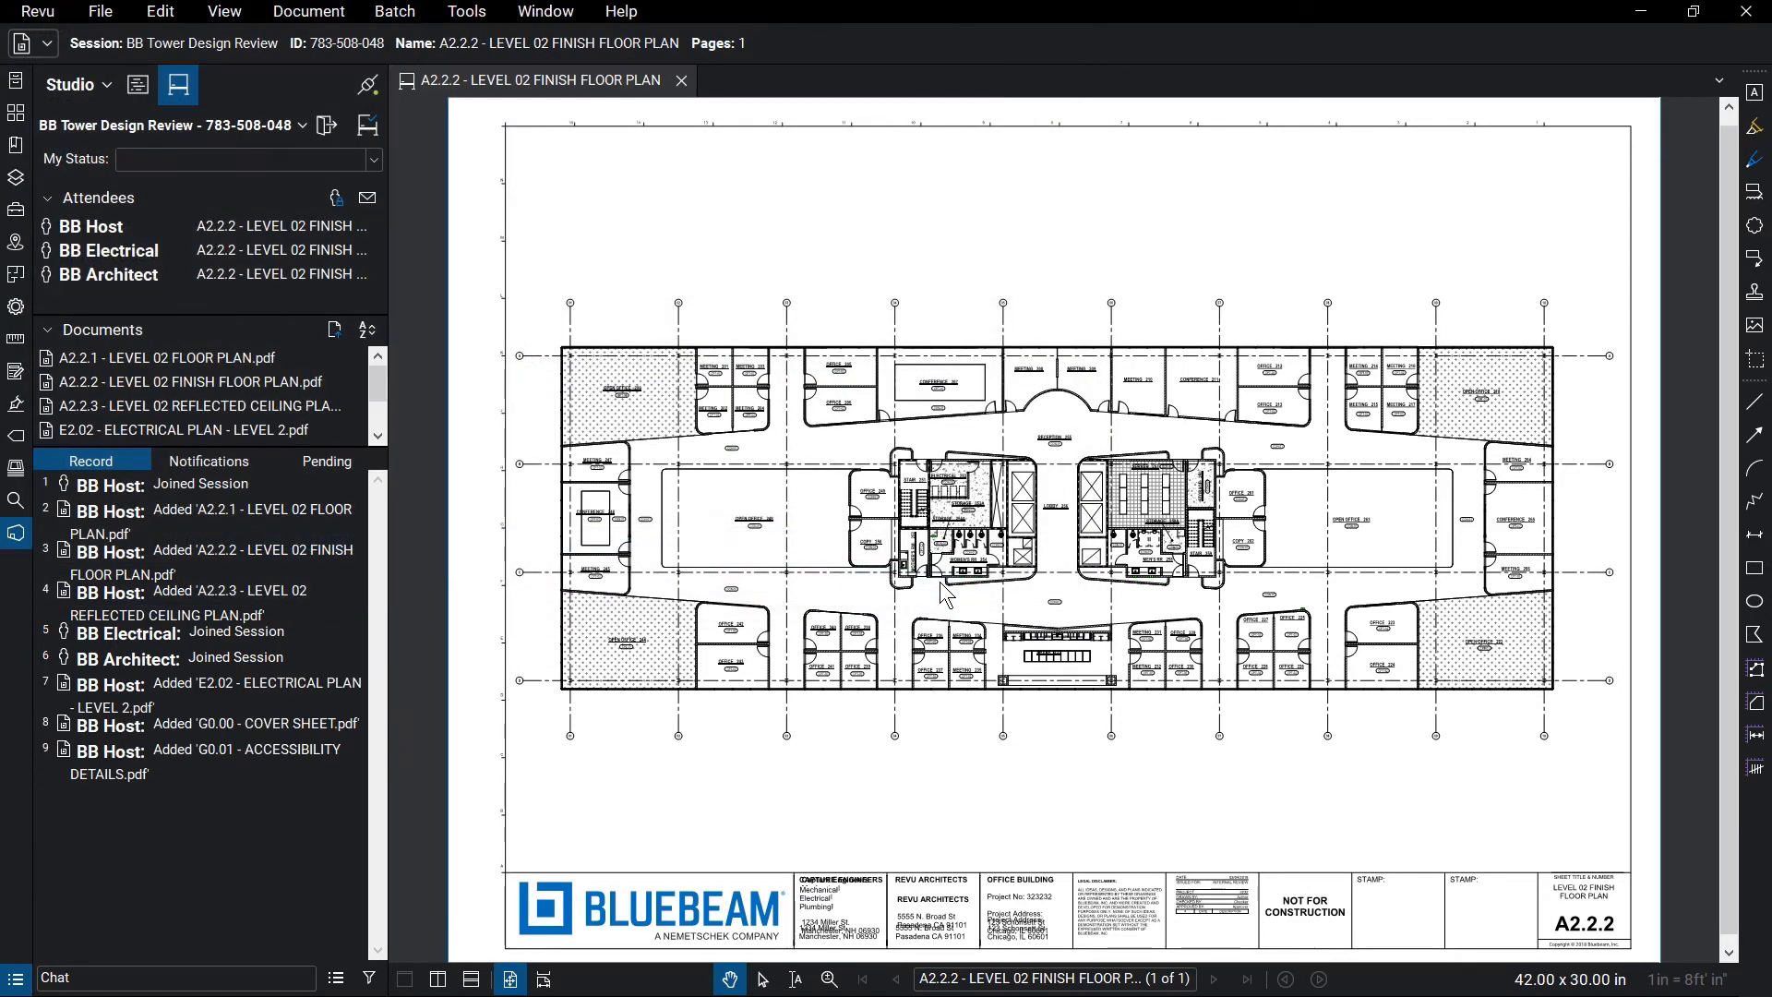
pyautogui.click(368, 332)
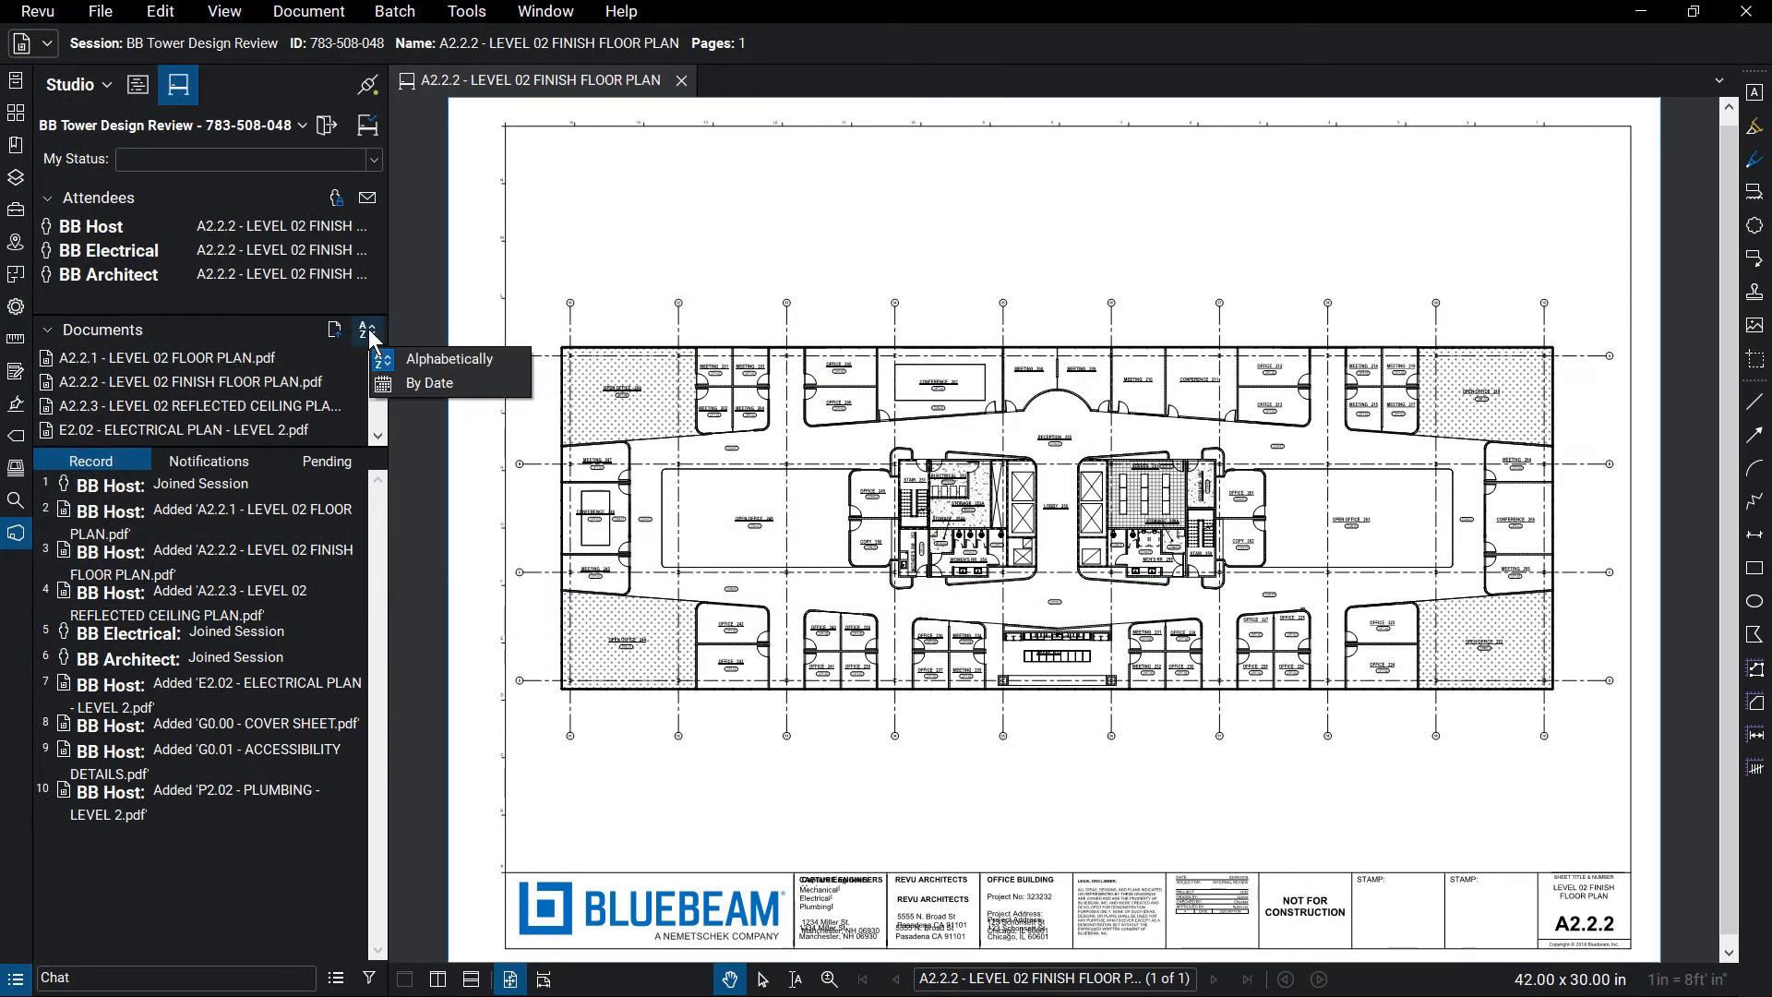
pyautogui.click(415, 320)
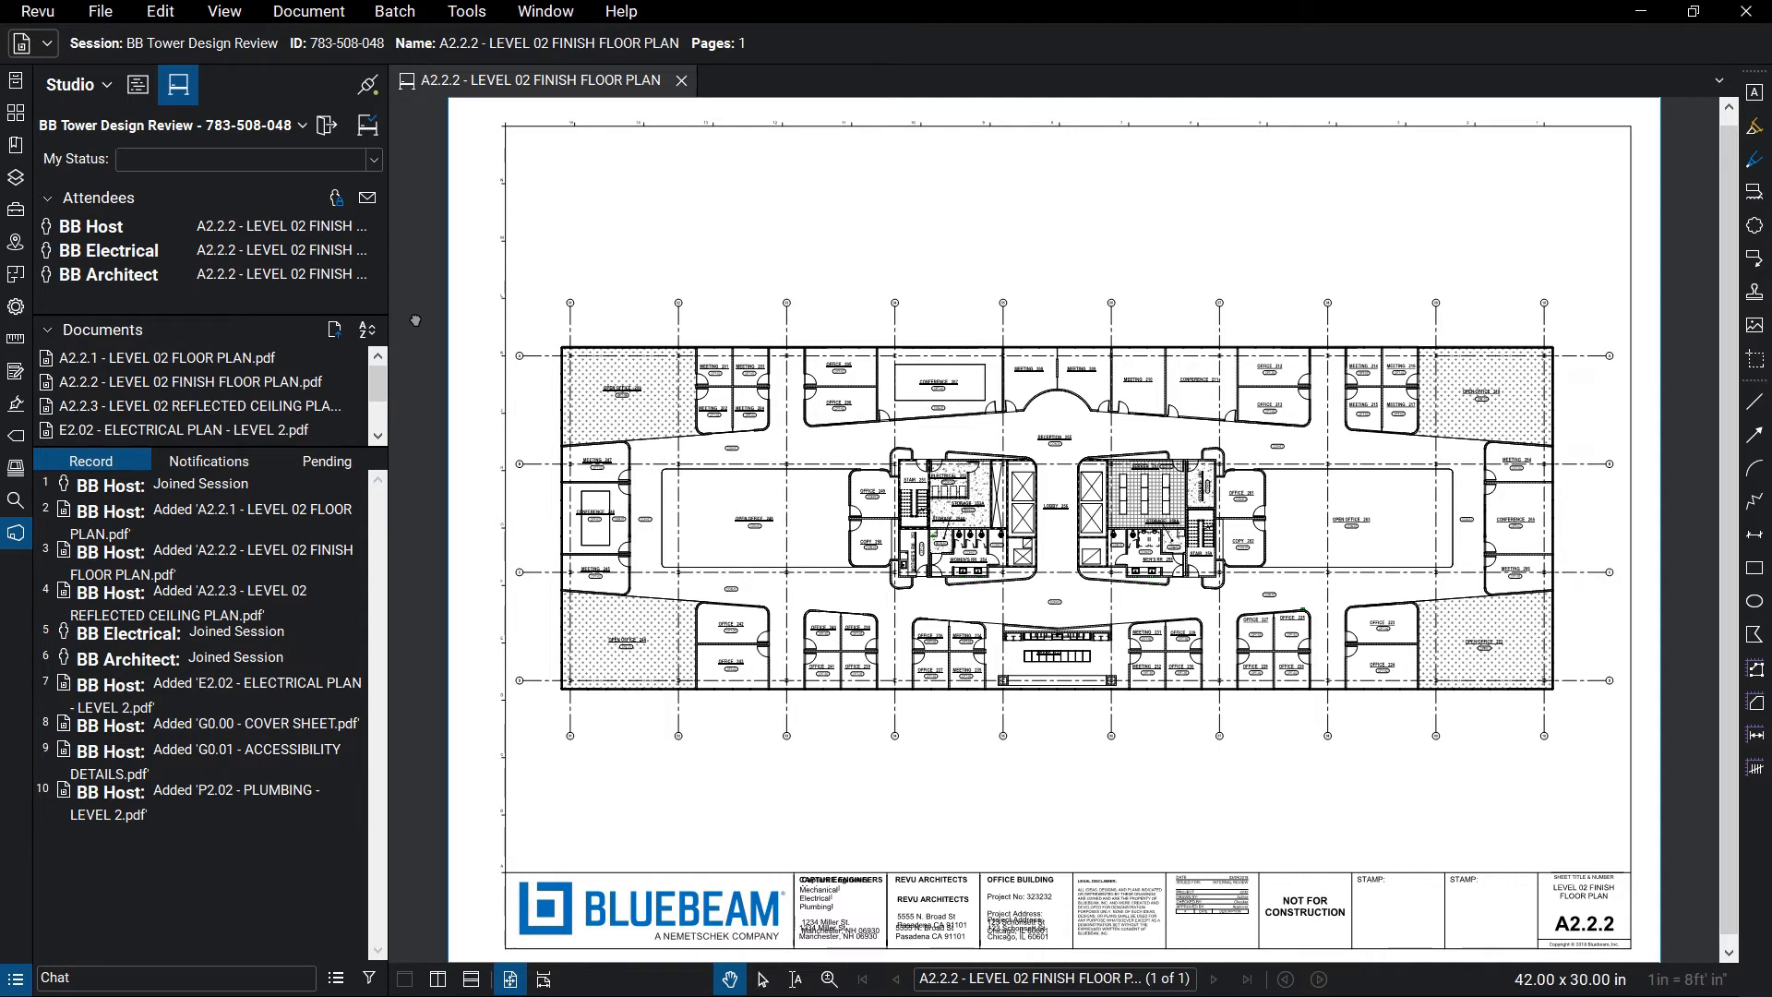
pyautogui.scroll(1, 1069, 501)
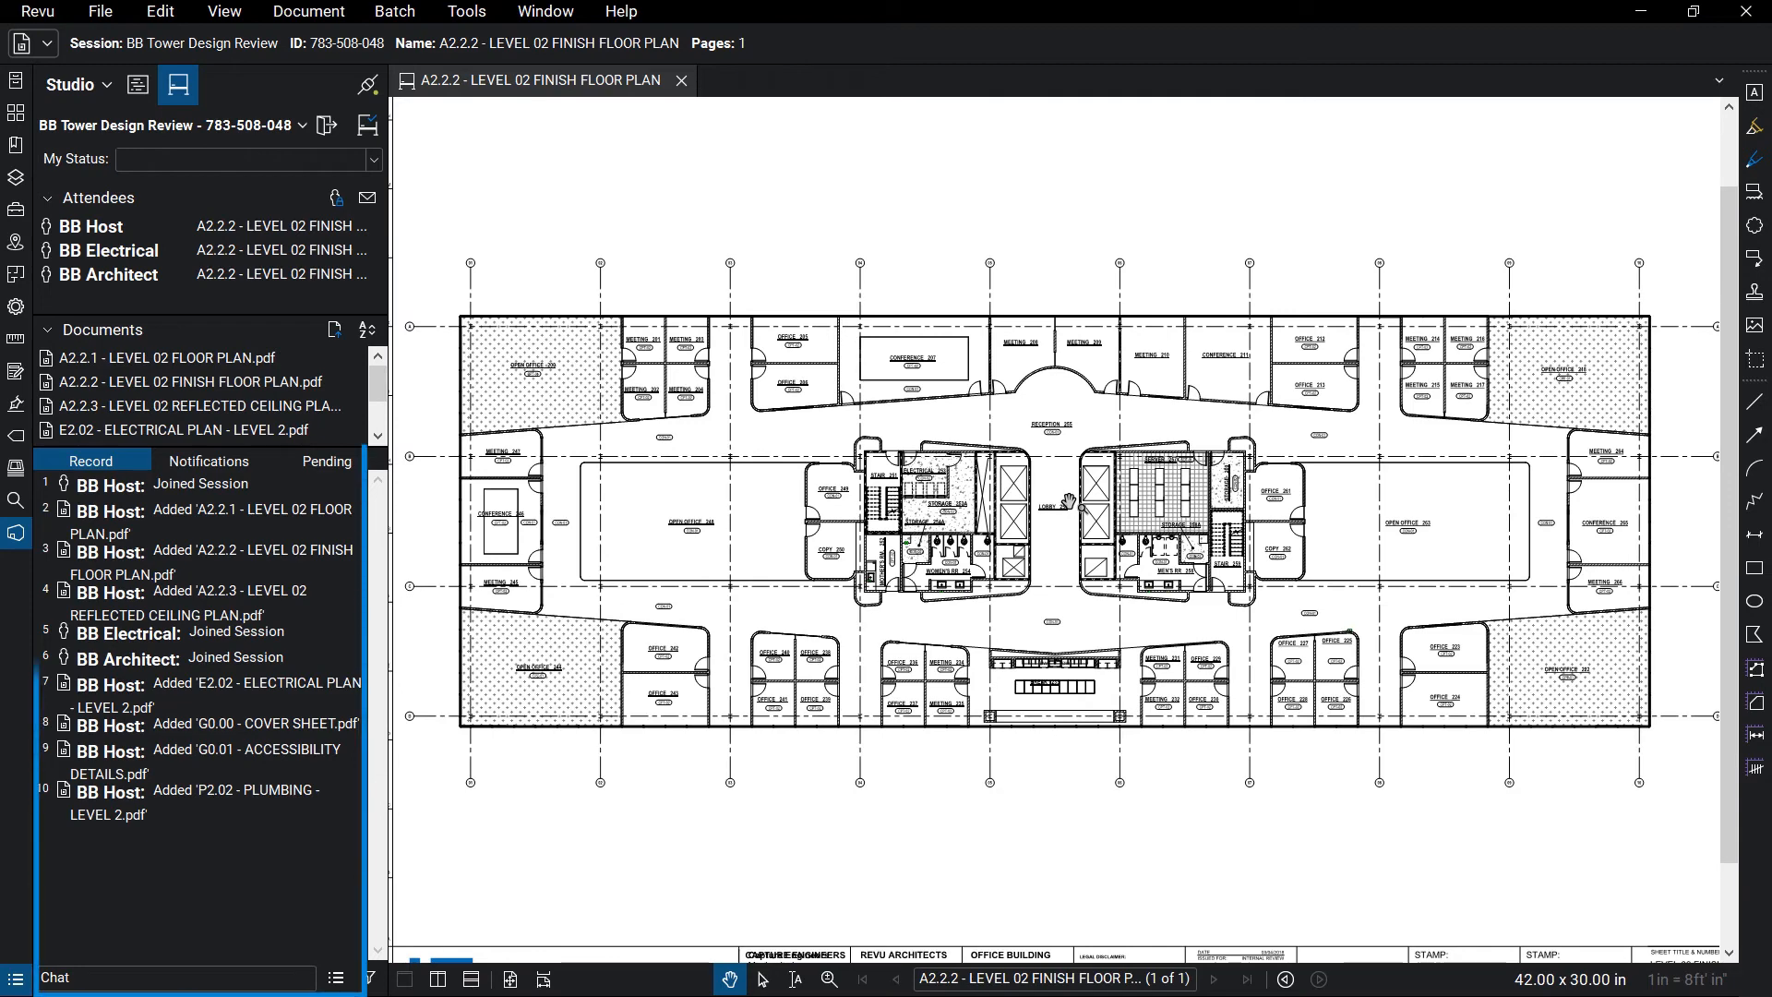
pyautogui.scroll(7, 1382, 658)
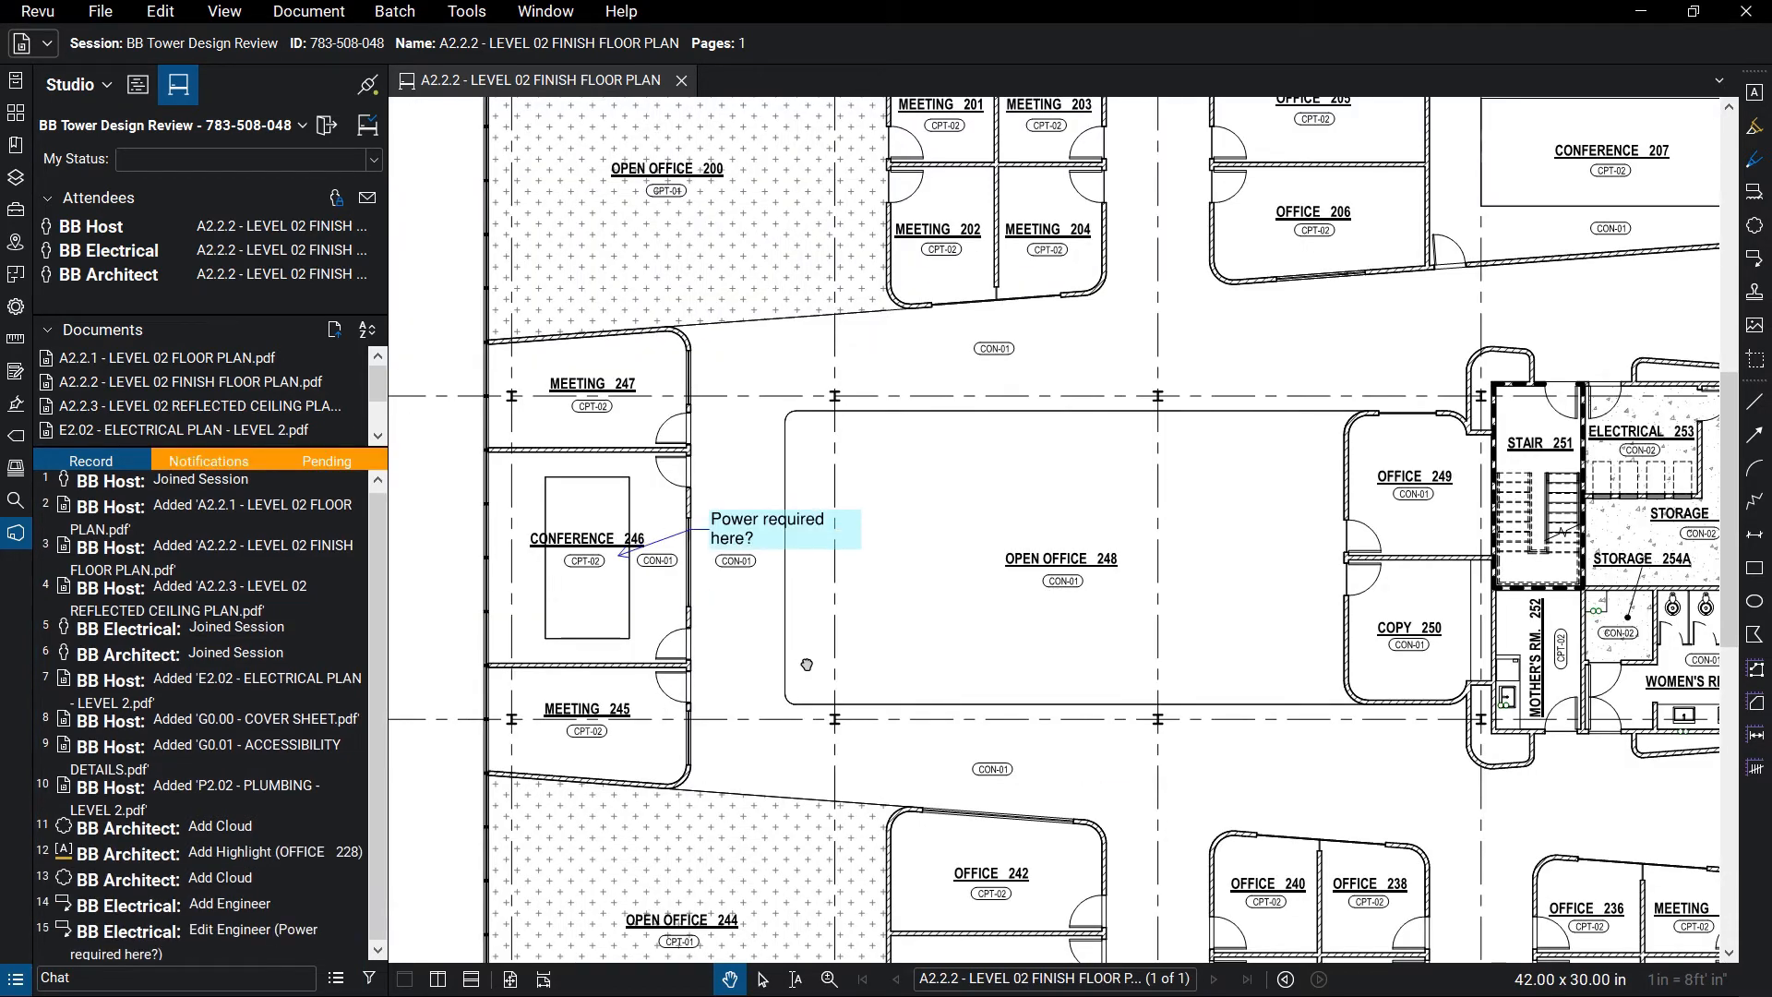
# Check the 'Power required here?' callout and architect cloud, then draw a Contractor Review cloud around OFFICE 225
pyautogui.click(146, 928)
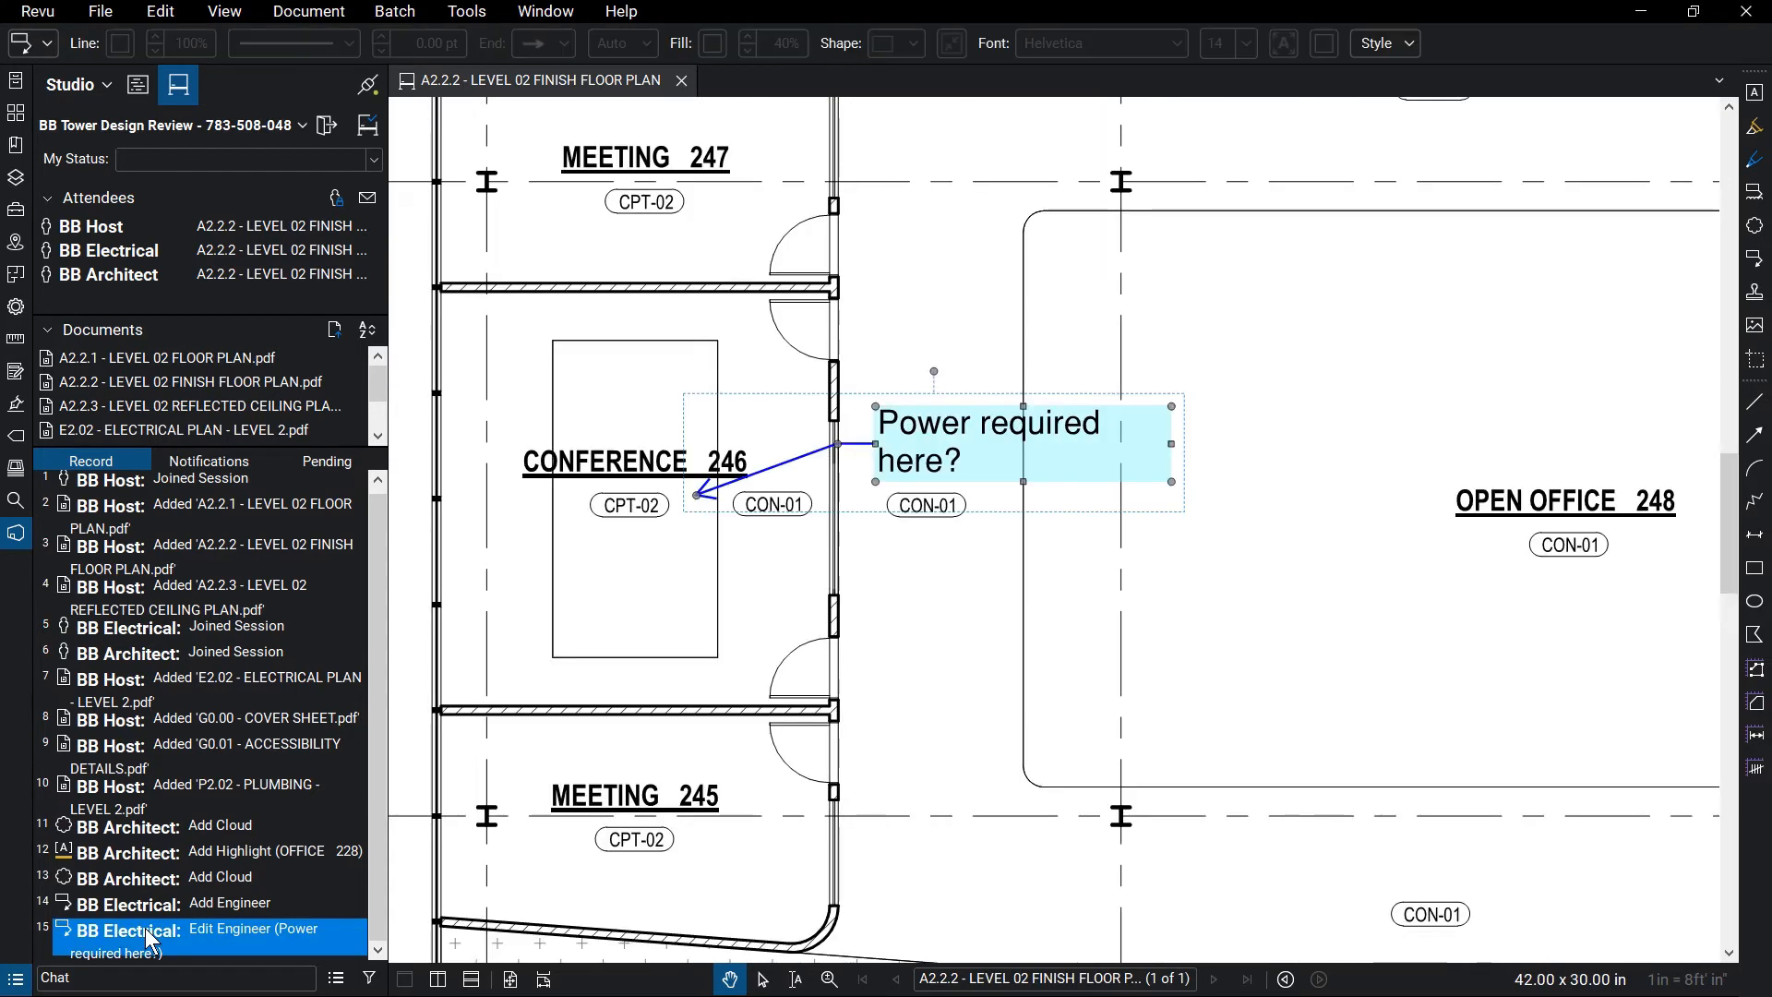
pyautogui.click(133, 880)
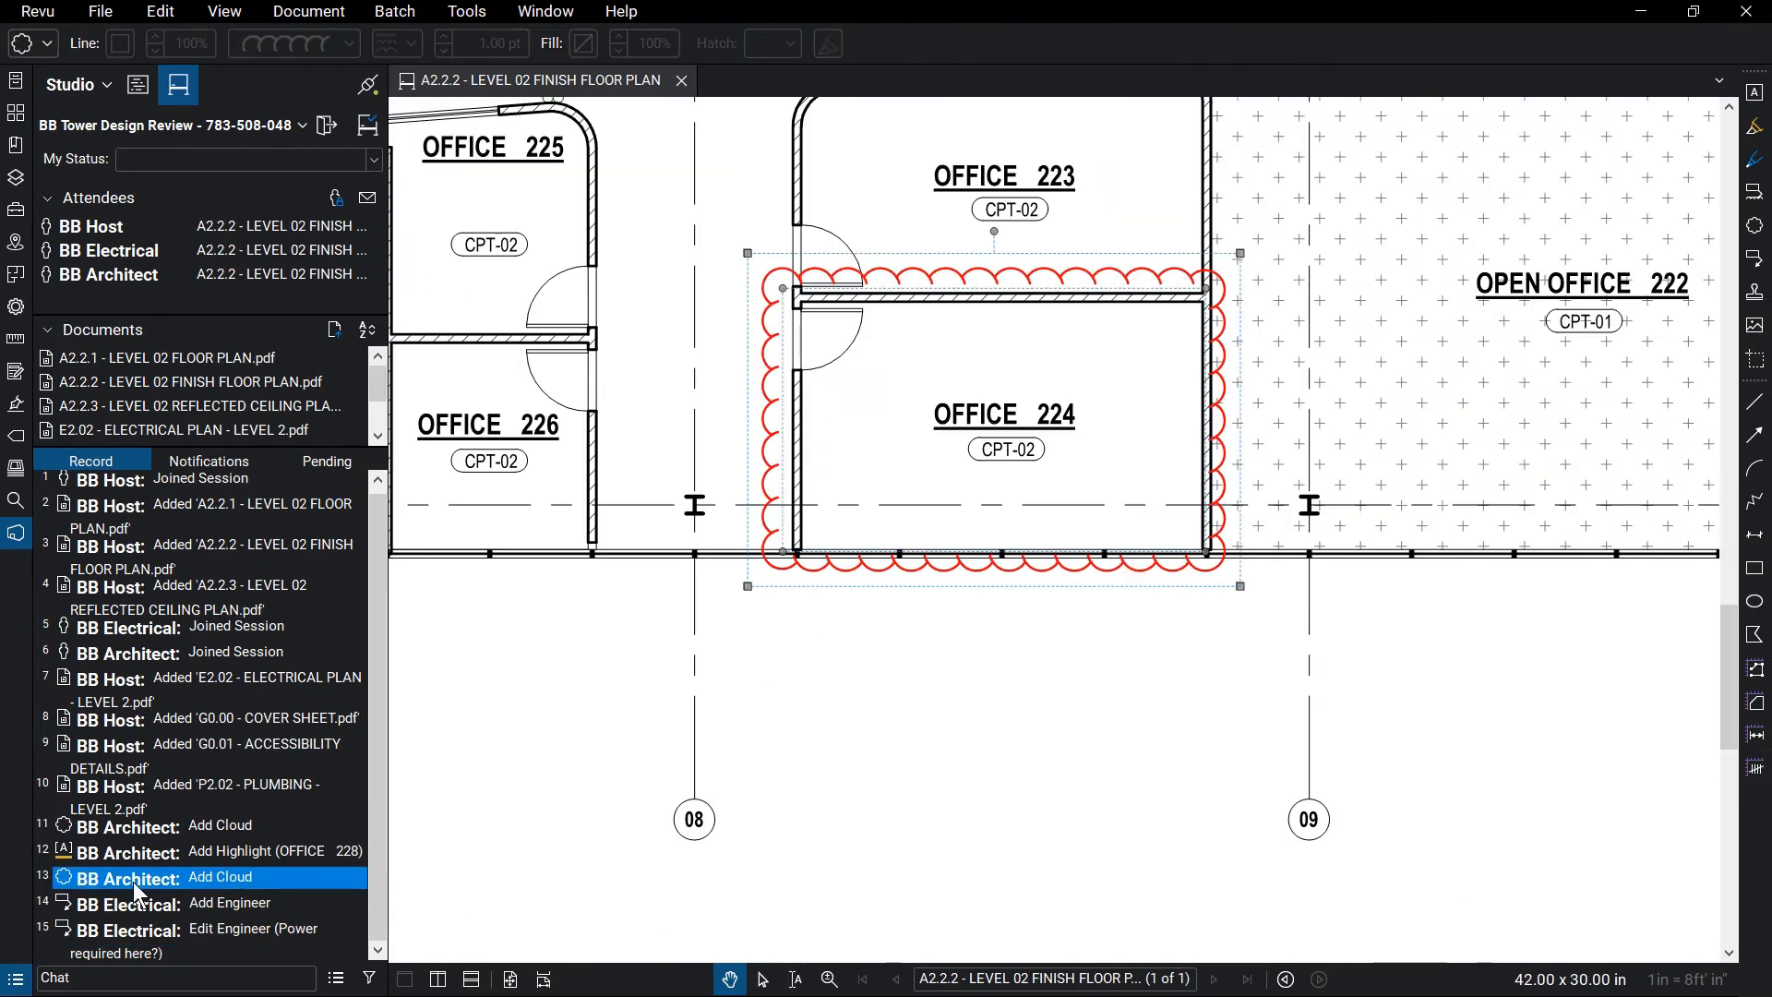
pyautogui.click(16, 209)
pyautogui.click(242, 252)
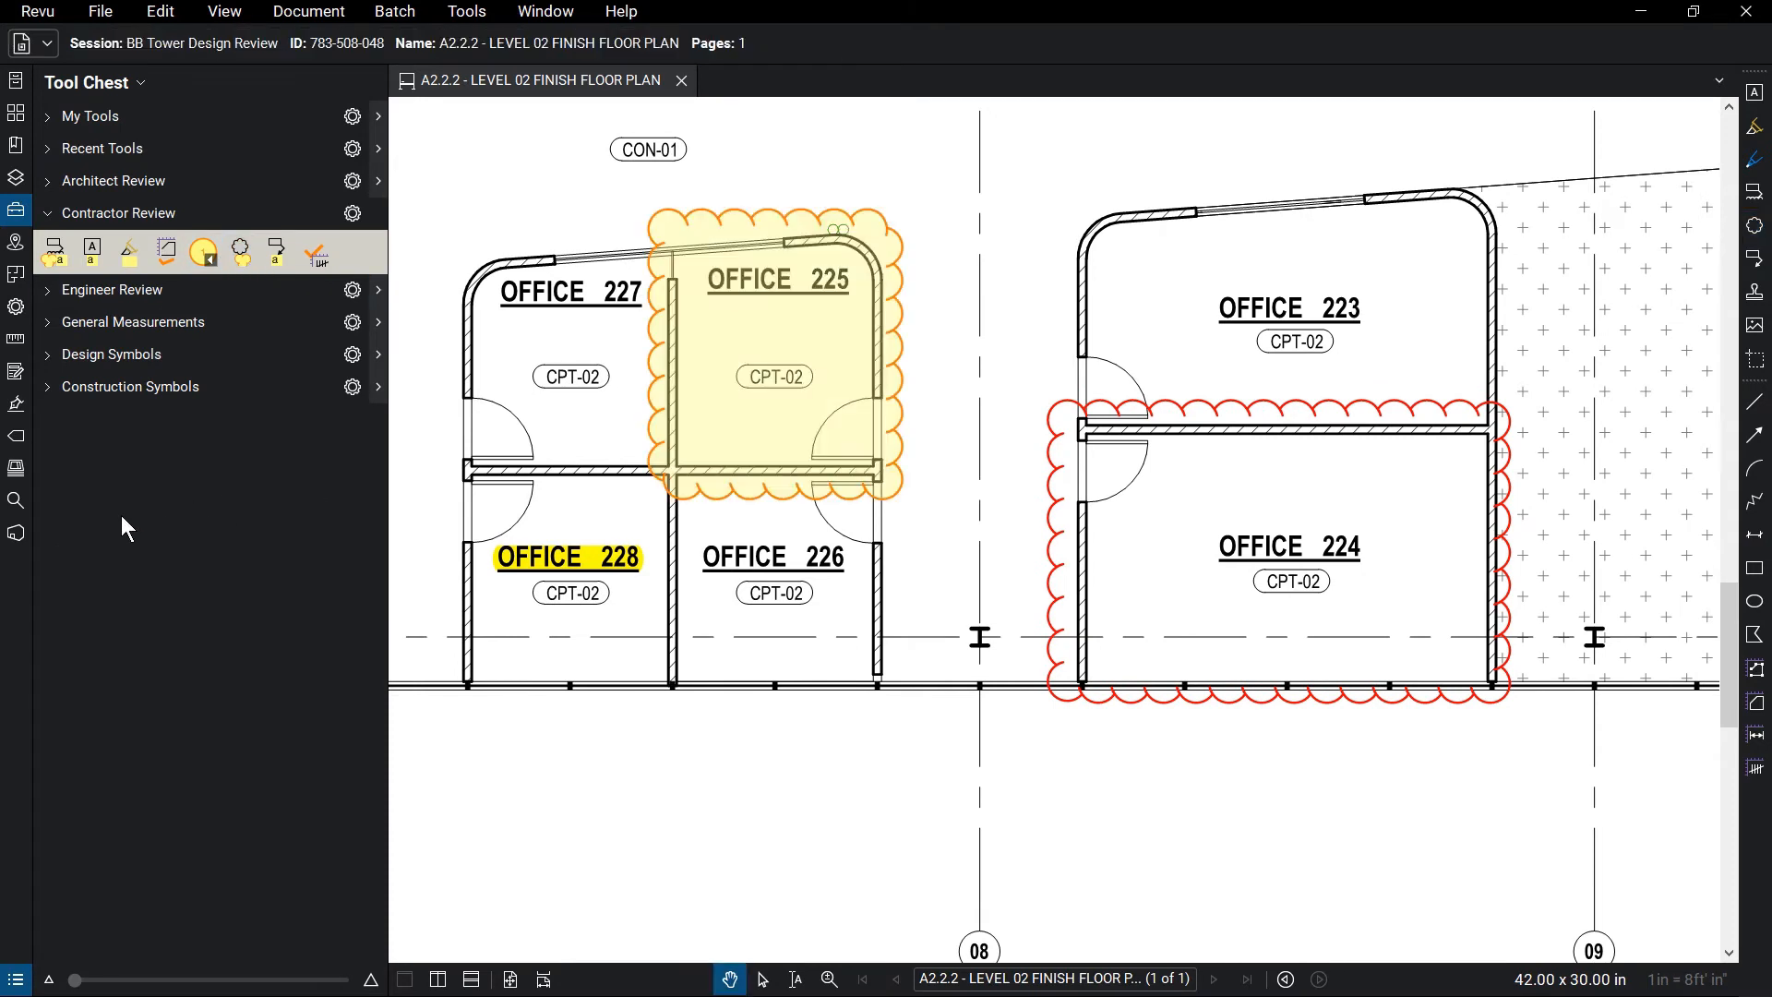
pyautogui.click(16, 534)
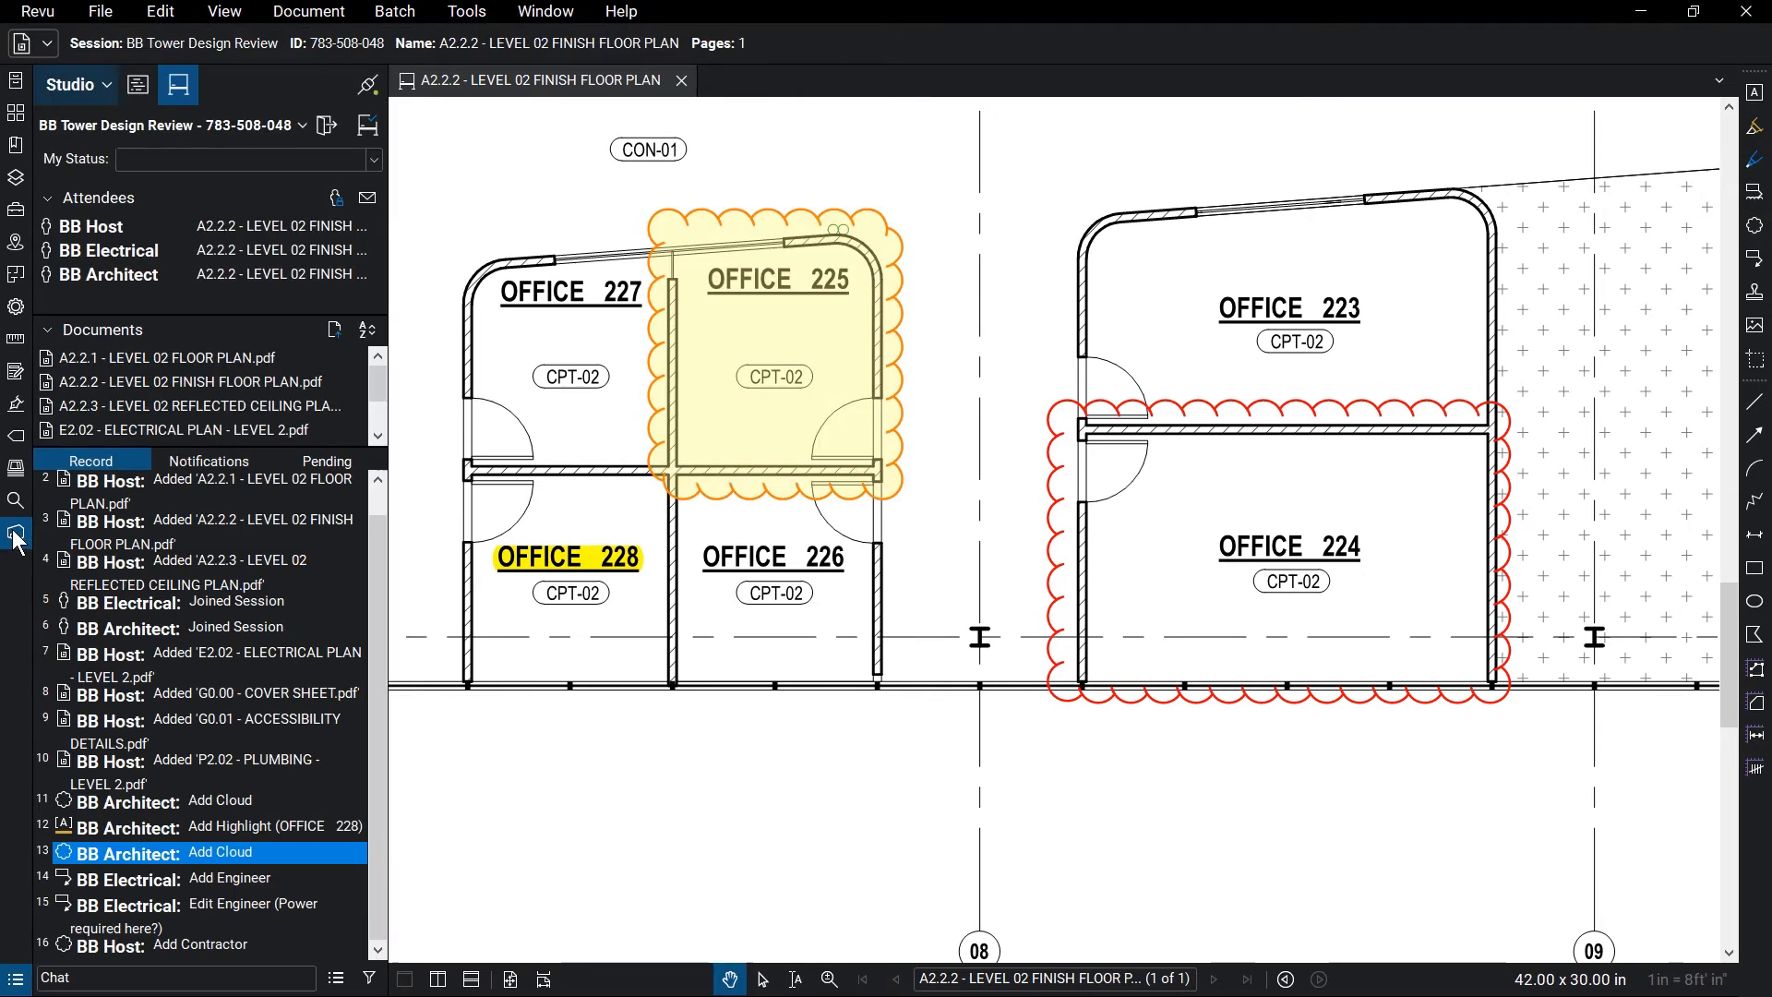
# Send a markup alert about the yellow OFFICE 225 cloud to BB Architect
pyautogui.click(704, 481)
pyautogui.rightClick(704, 484)
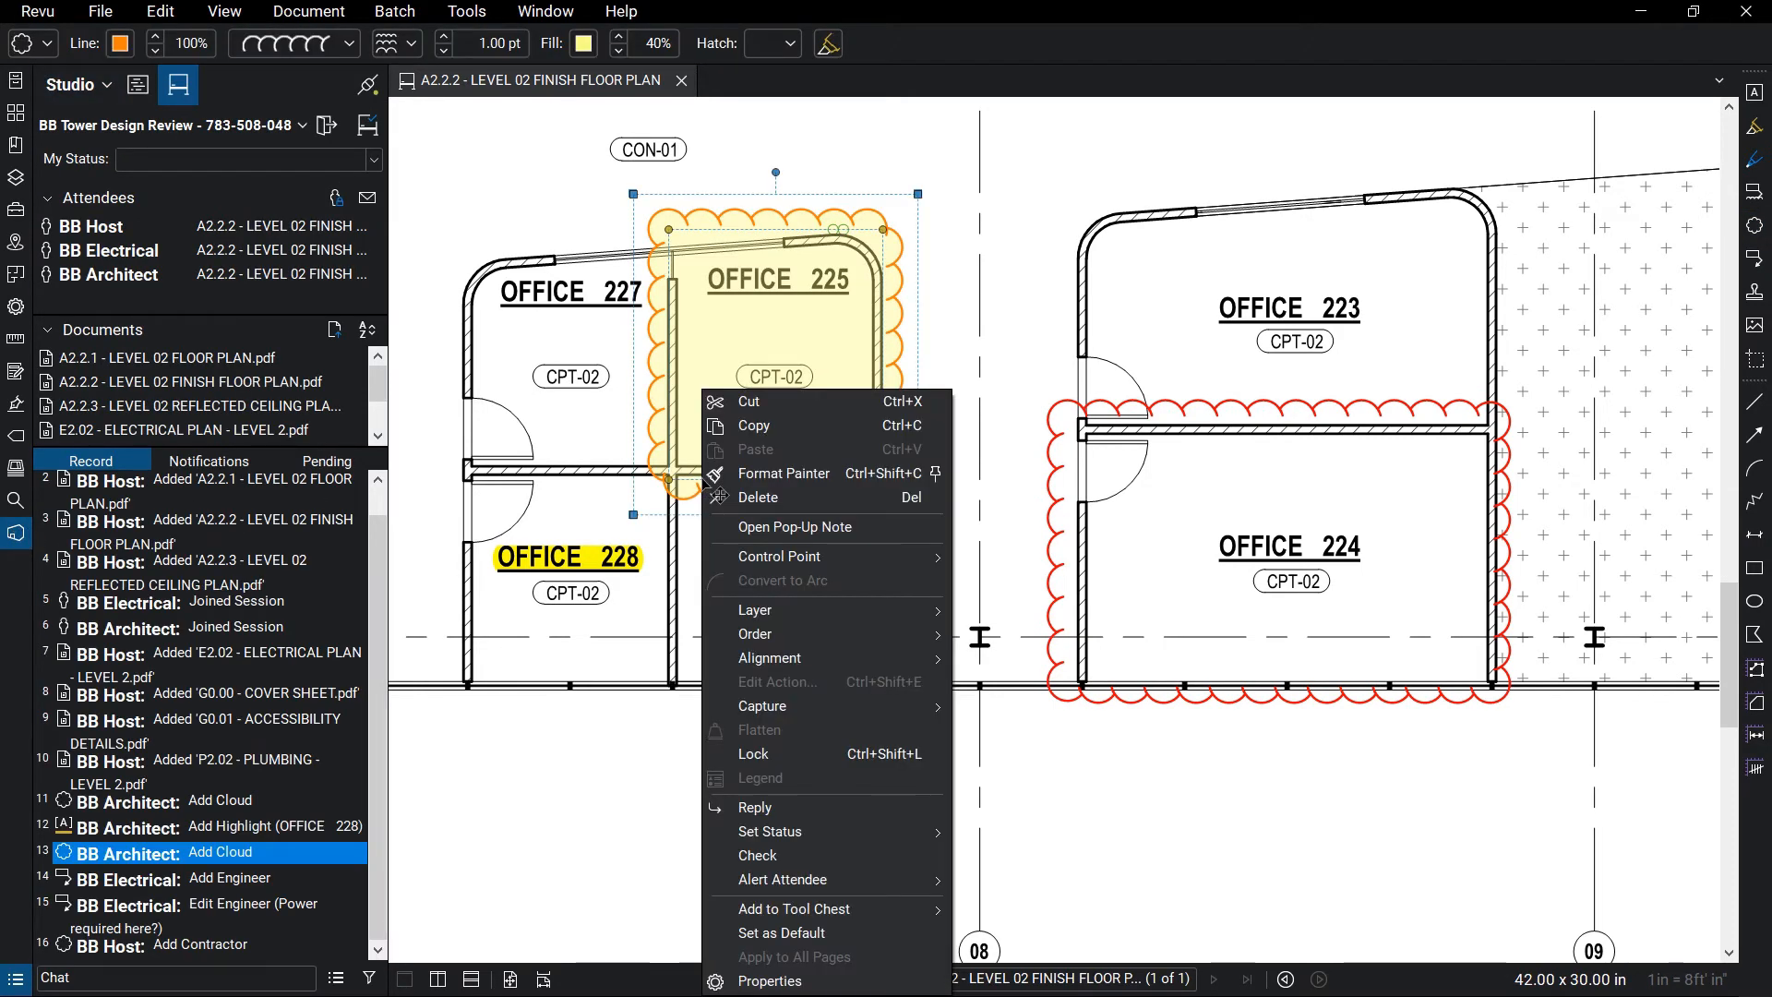
pyautogui.moveTo(921, 880)
pyautogui.click(995, 879)
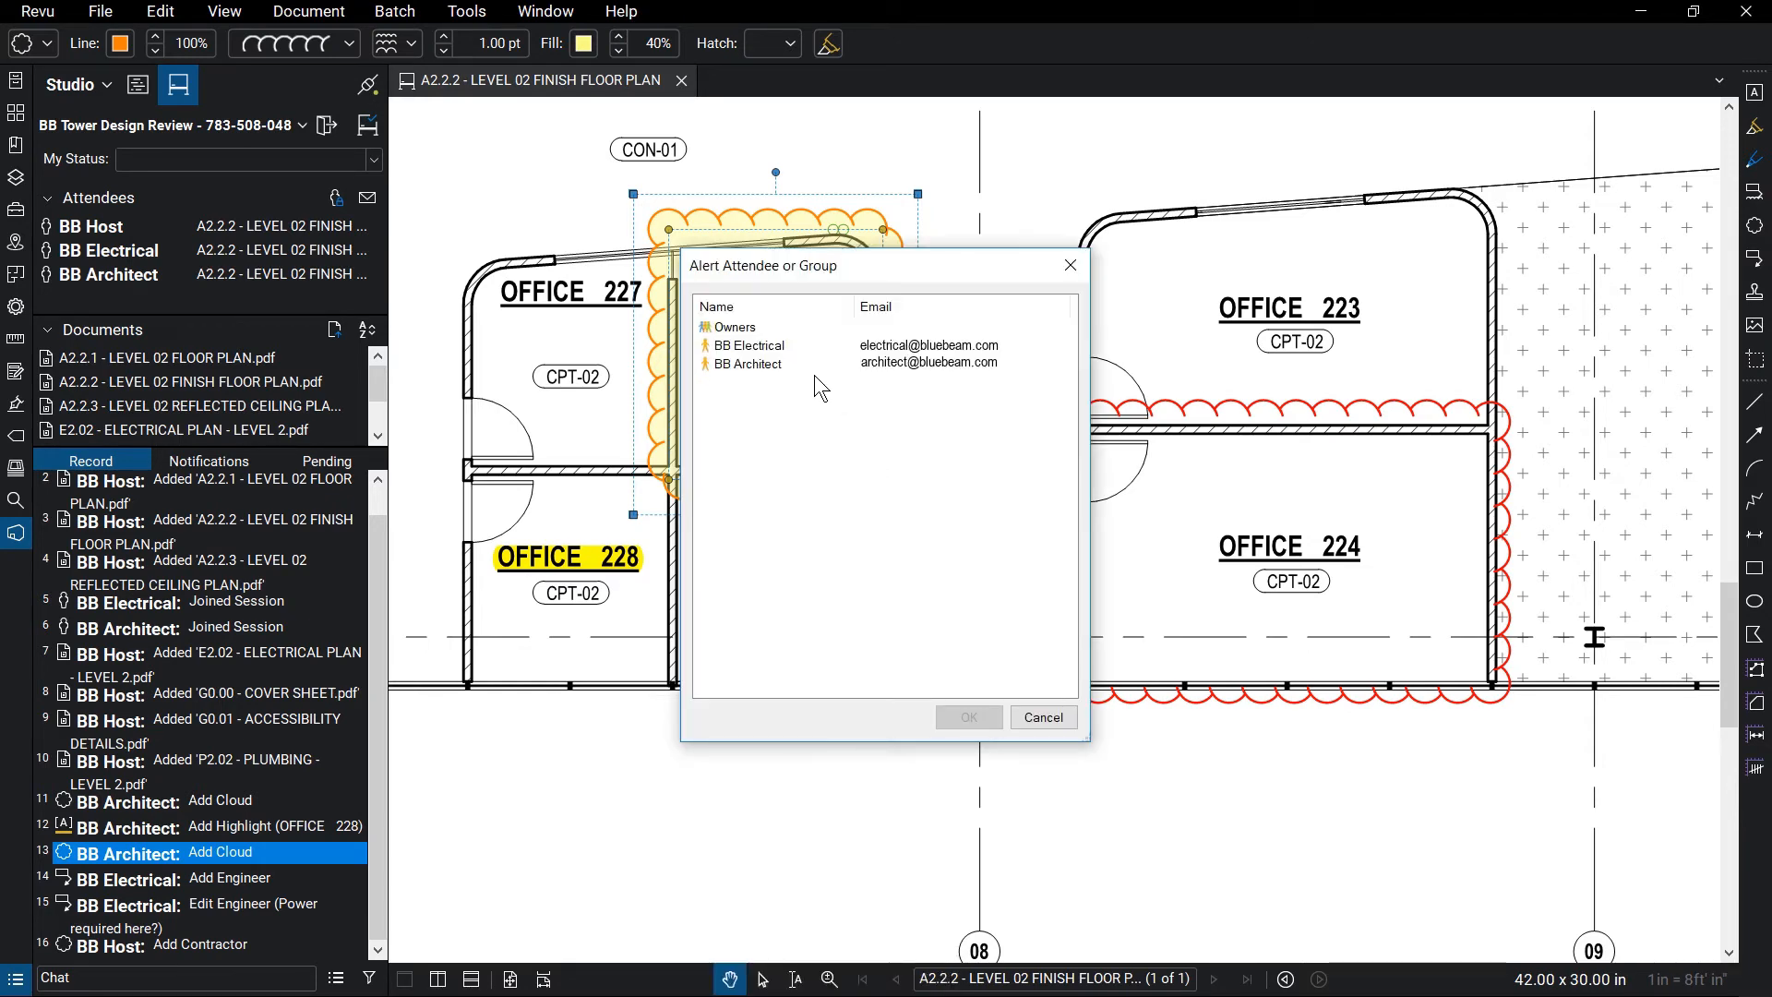
pyautogui.click(810, 364)
pyautogui.click(970, 717)
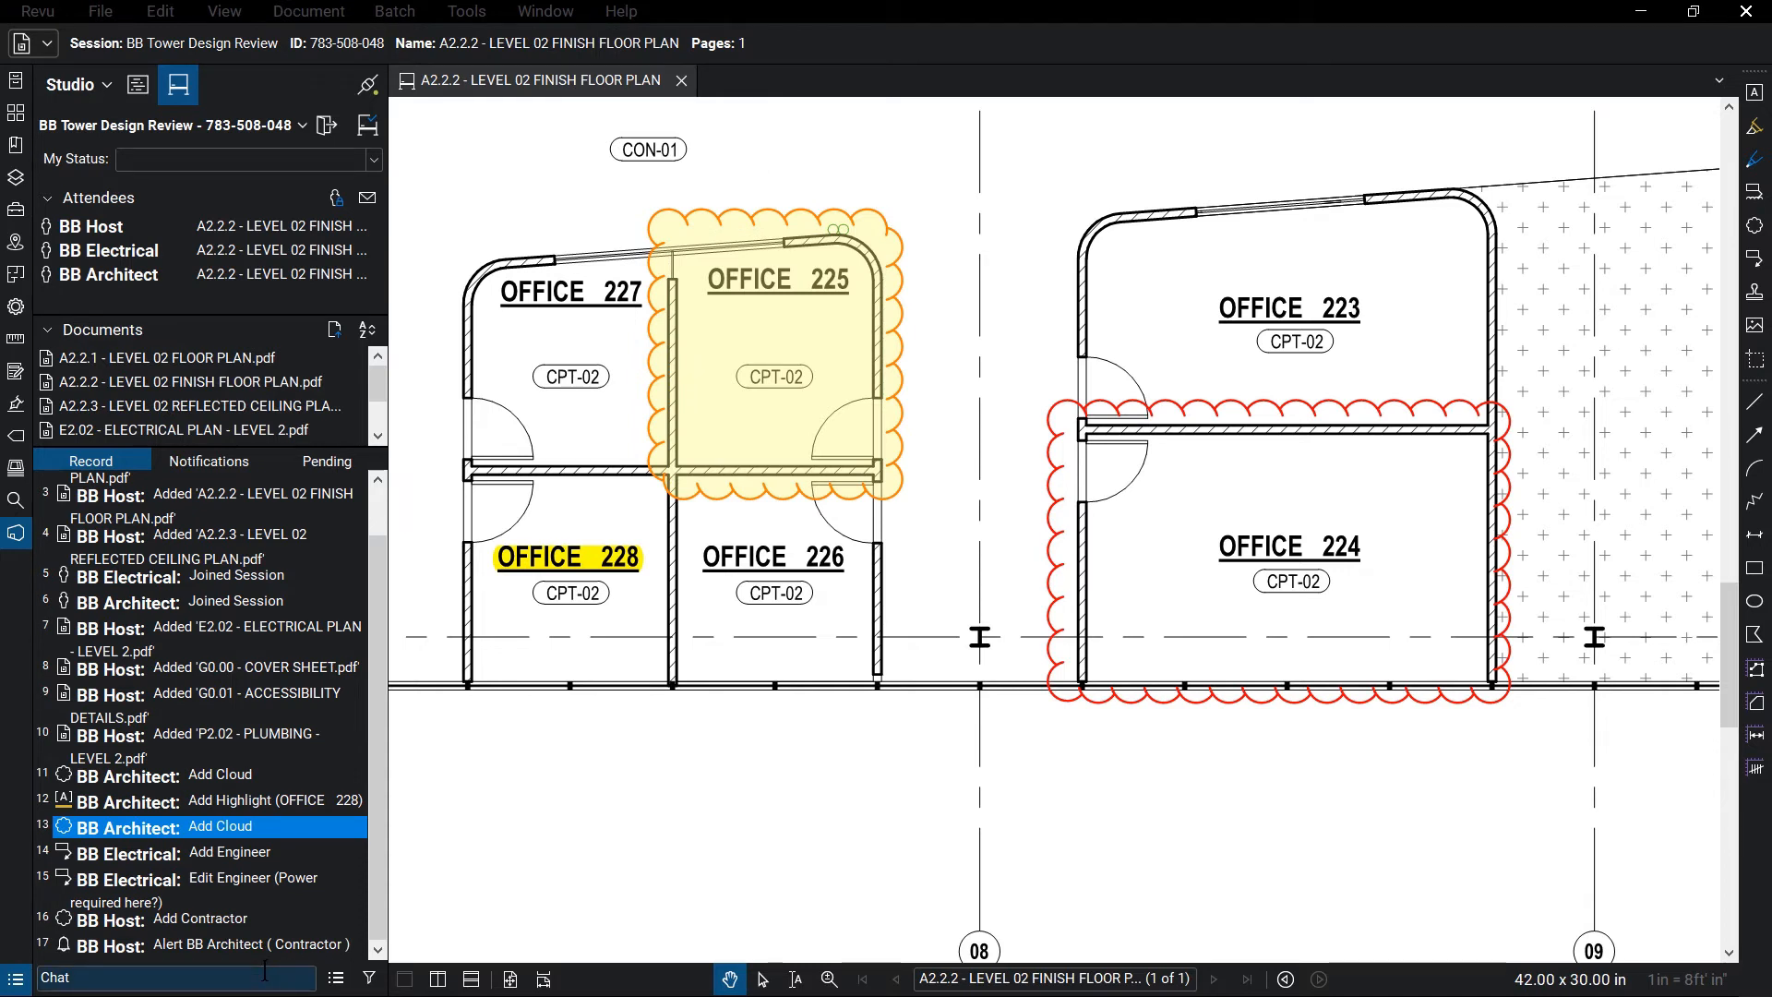
# Hide and then re-show markup entries in the session record filter
pyautogui.click(369, 978)
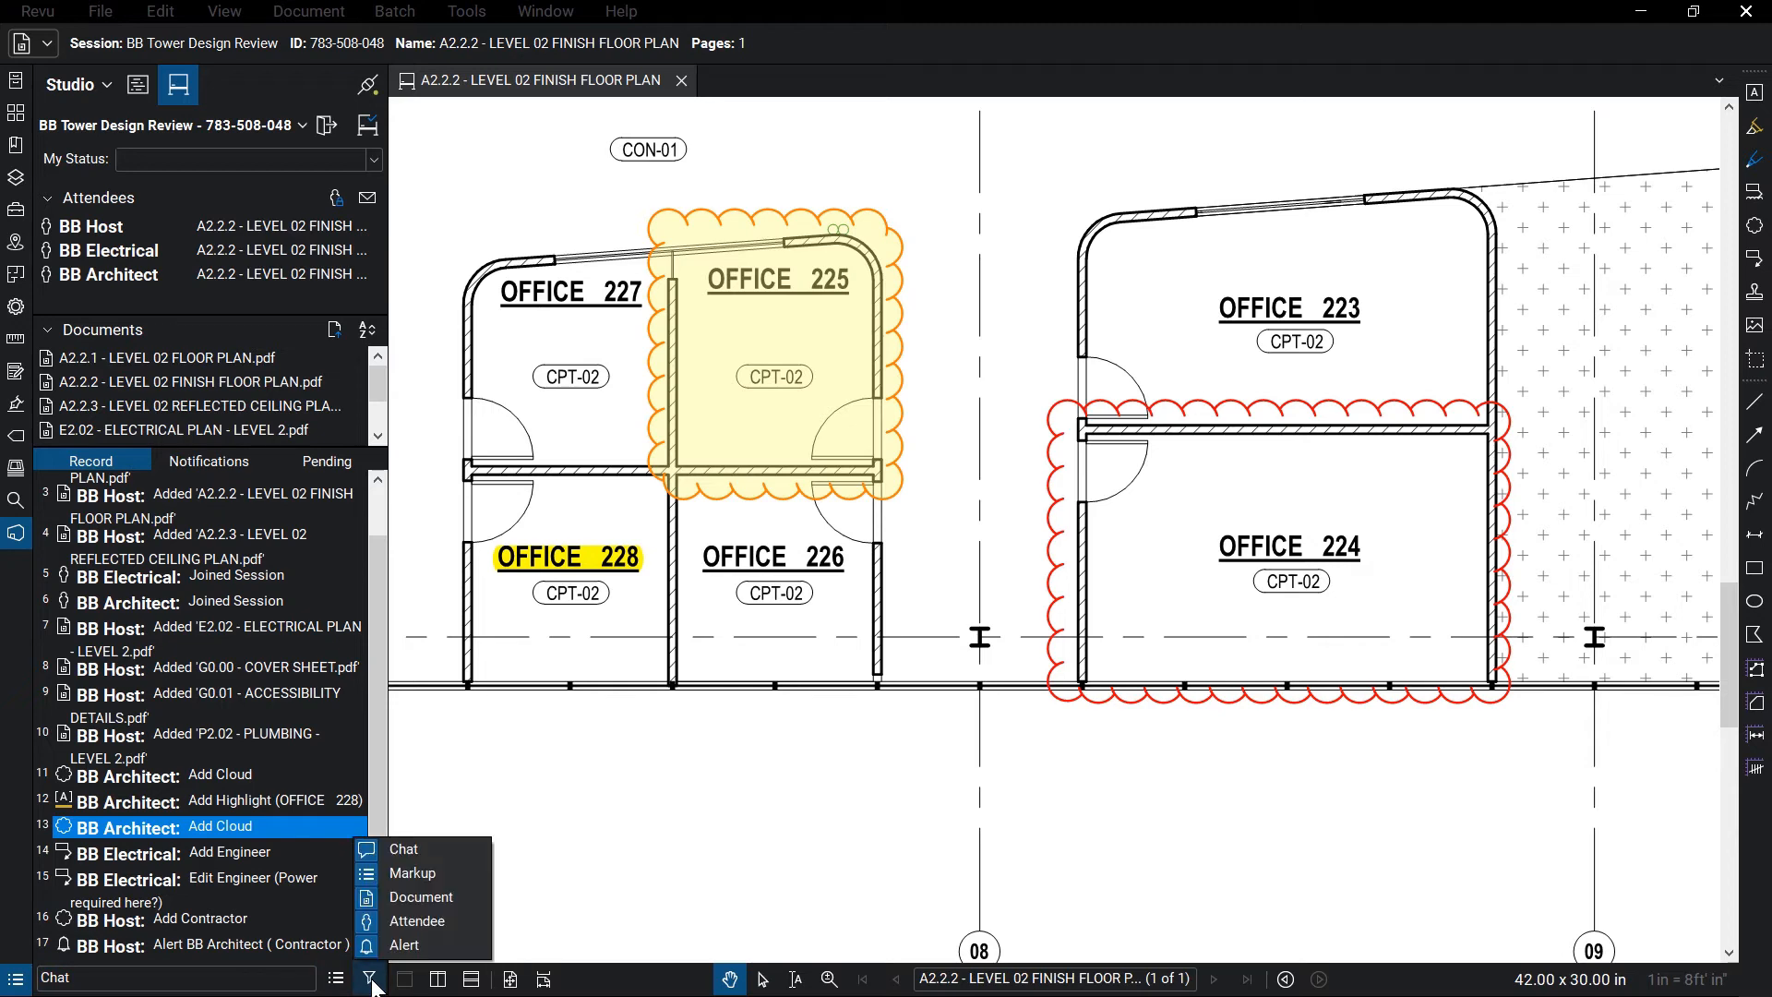
pyautogui.click(452, 878)
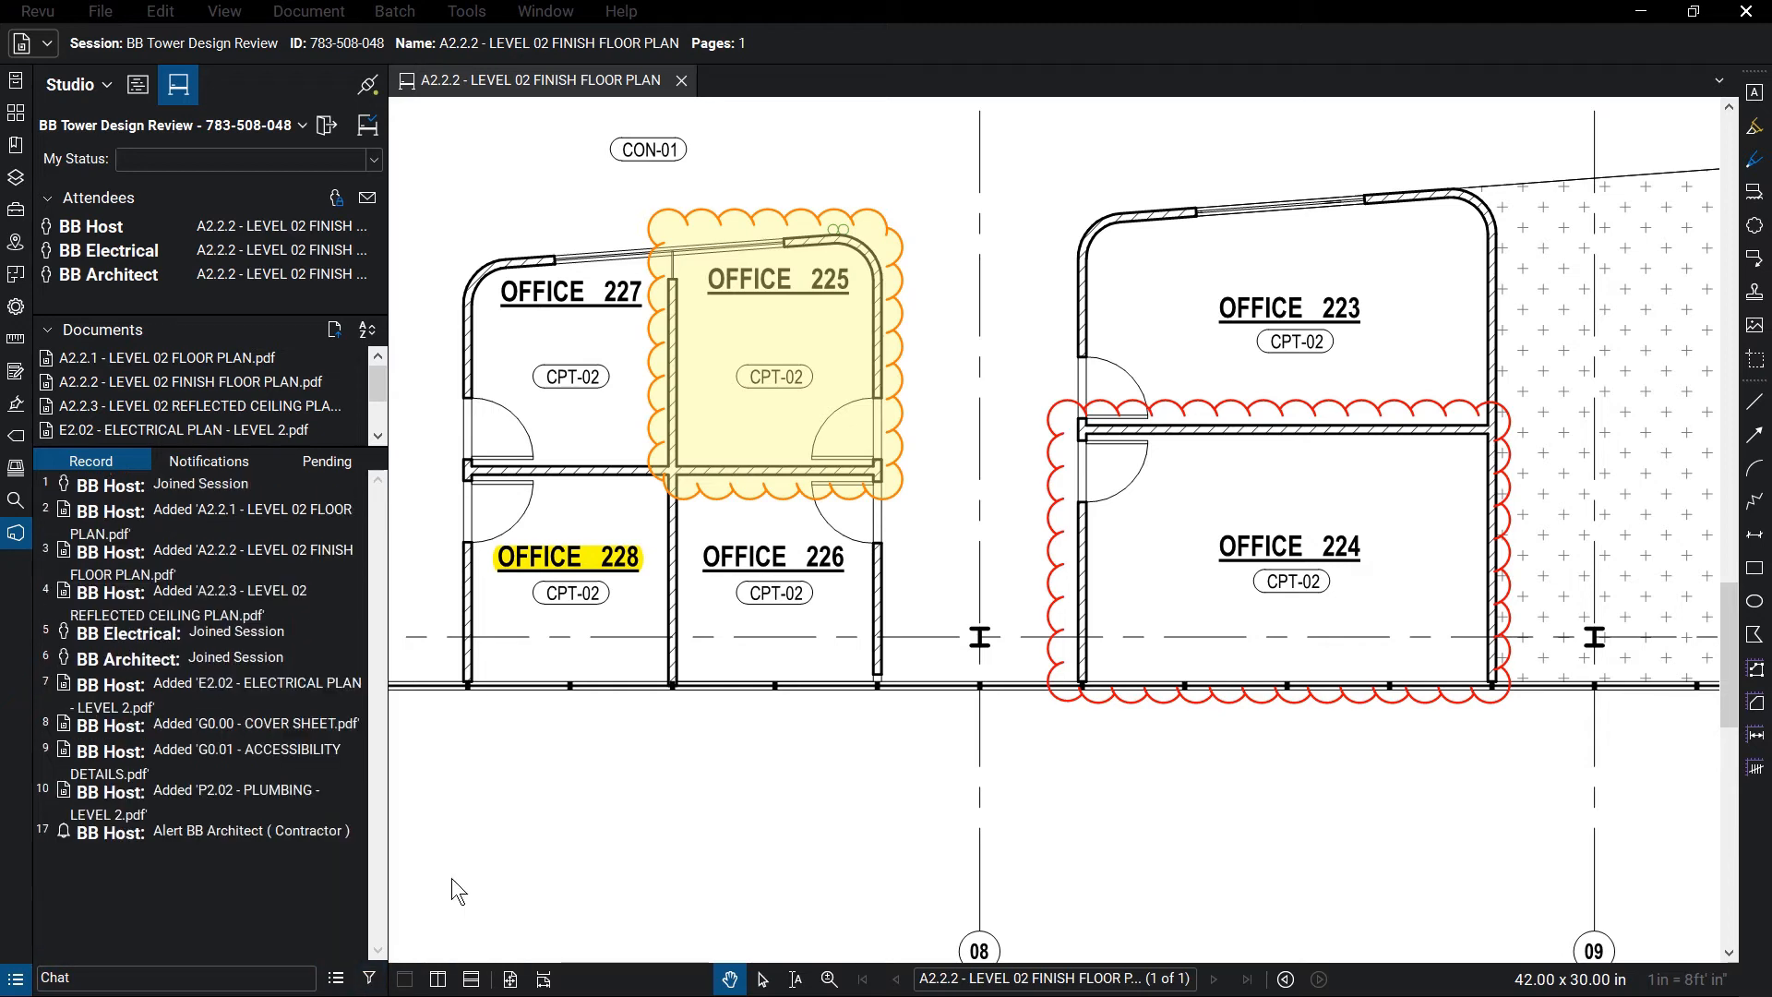
pyautogui.click(369, 978)
pyautogui.click(454, 876)
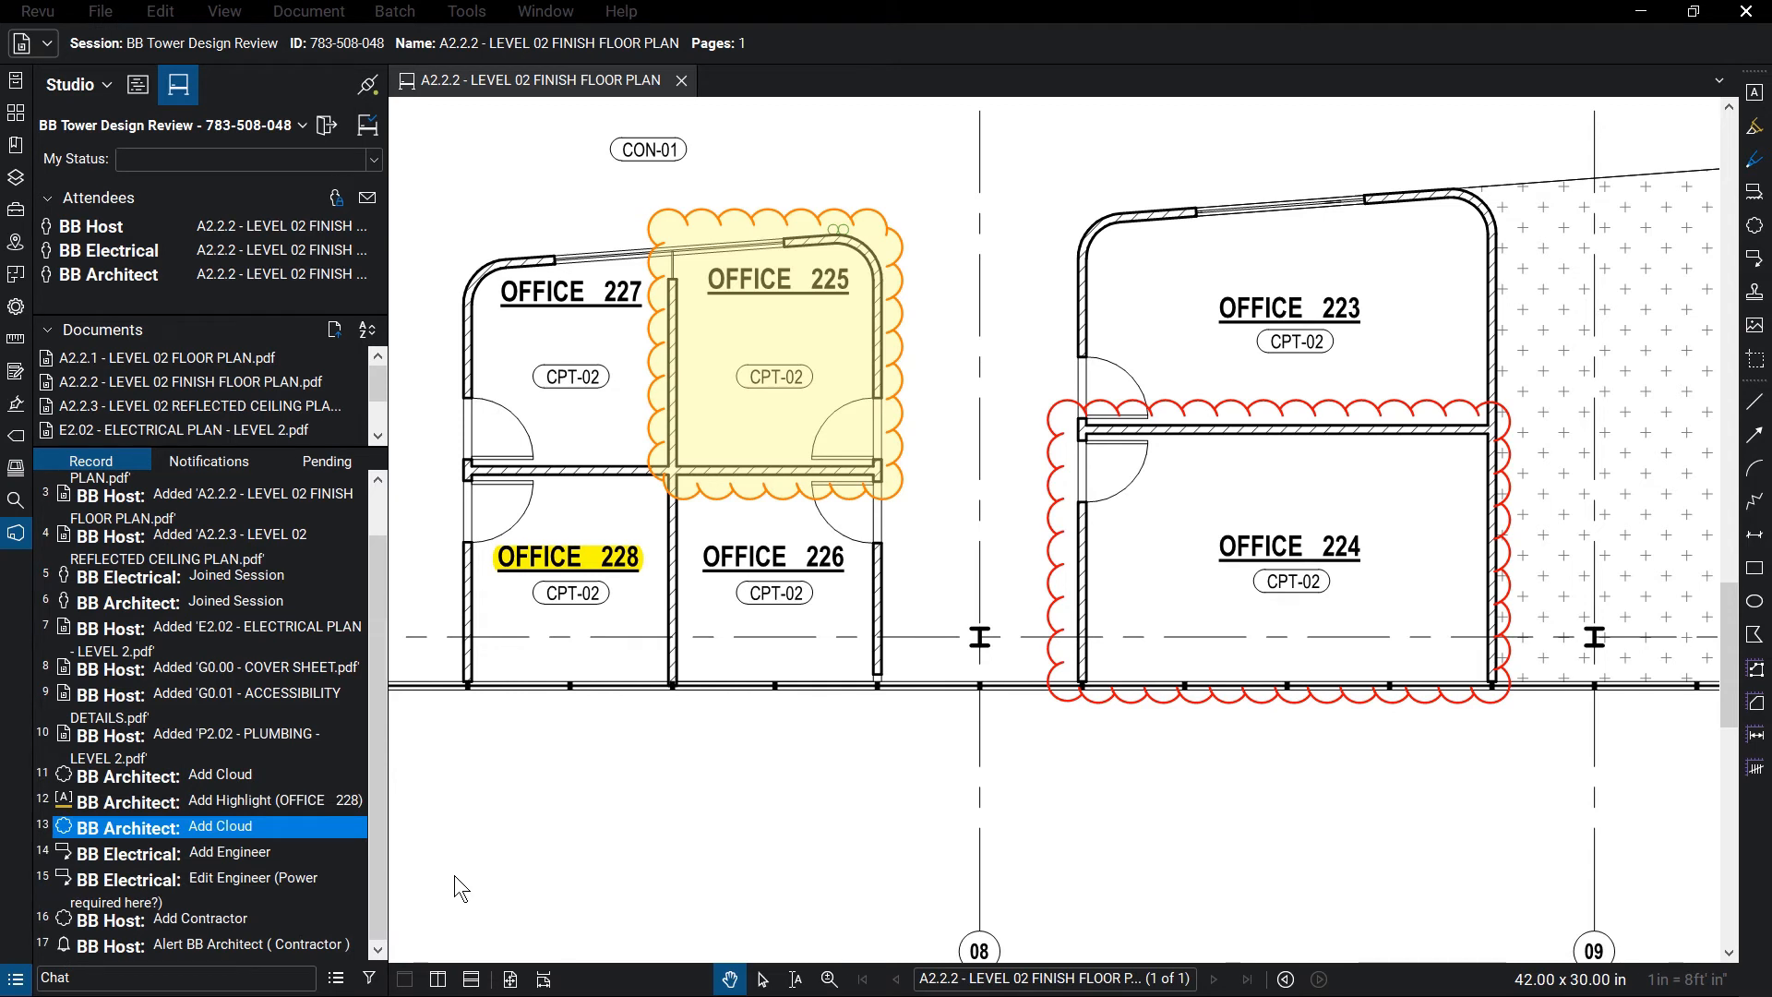
# Follow BB Architect to the mullion specifications note, then fit the whole A2.2.2 sheet
pyautogui.rightClick(168, 273)
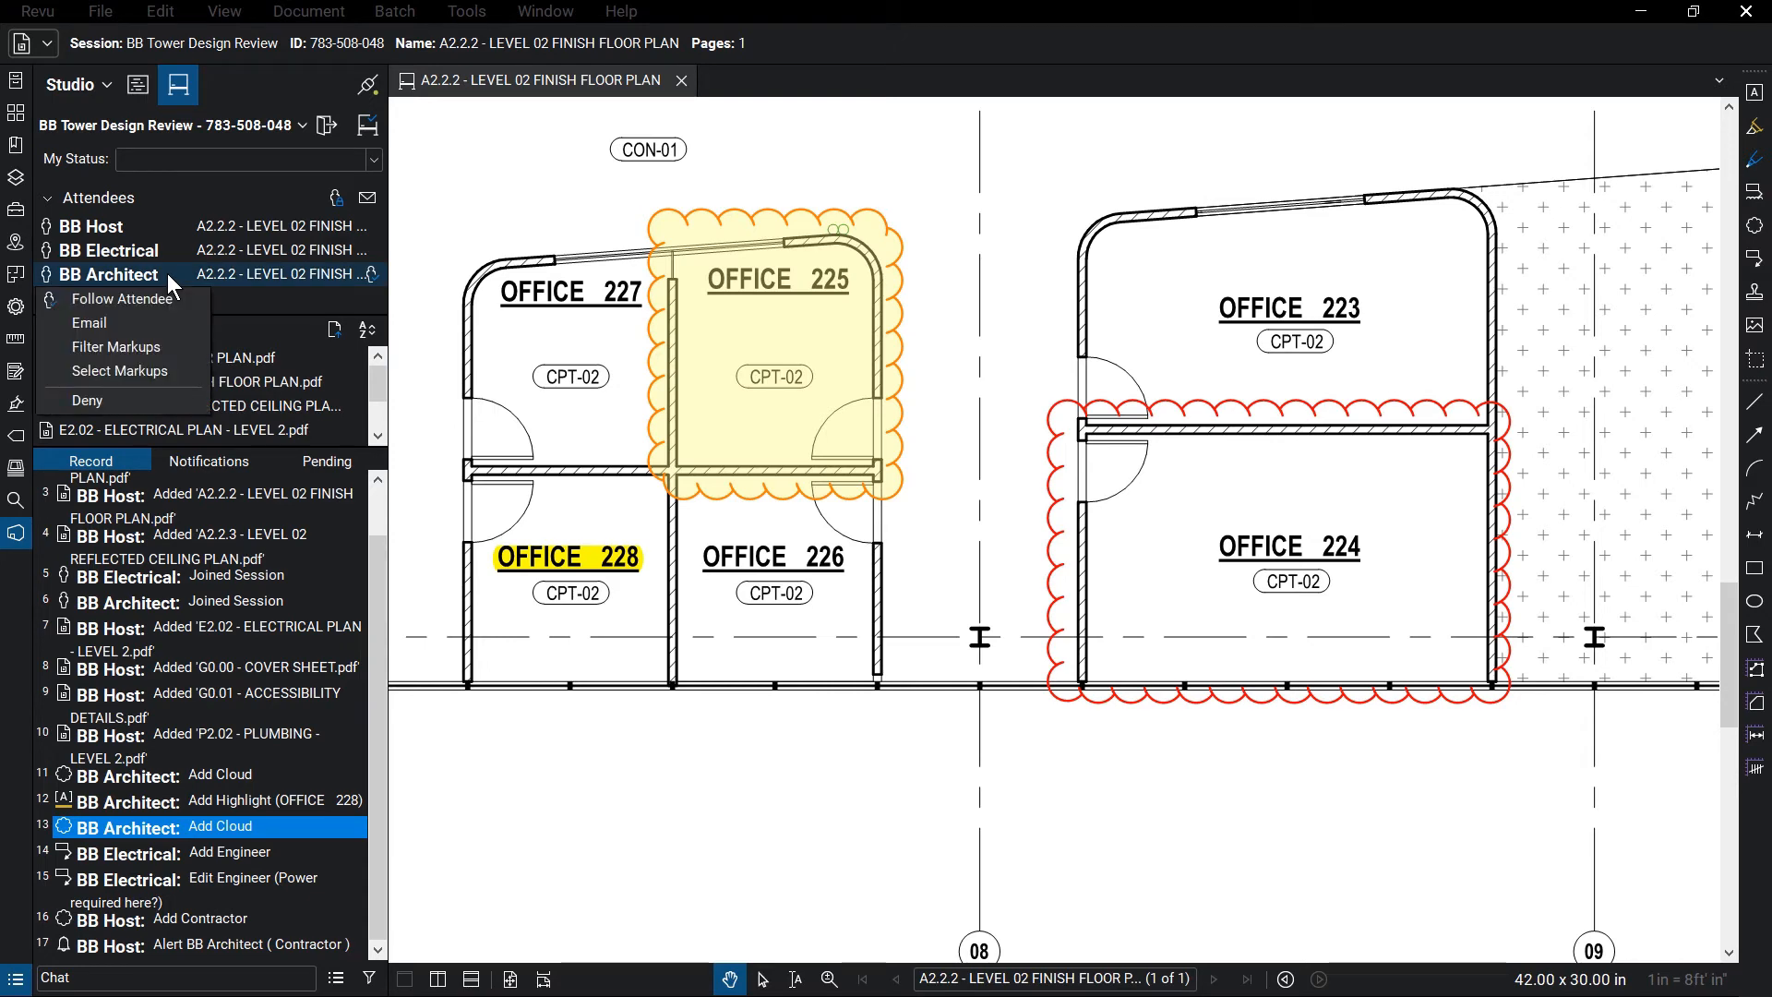
pyautogui.click(181, 293)
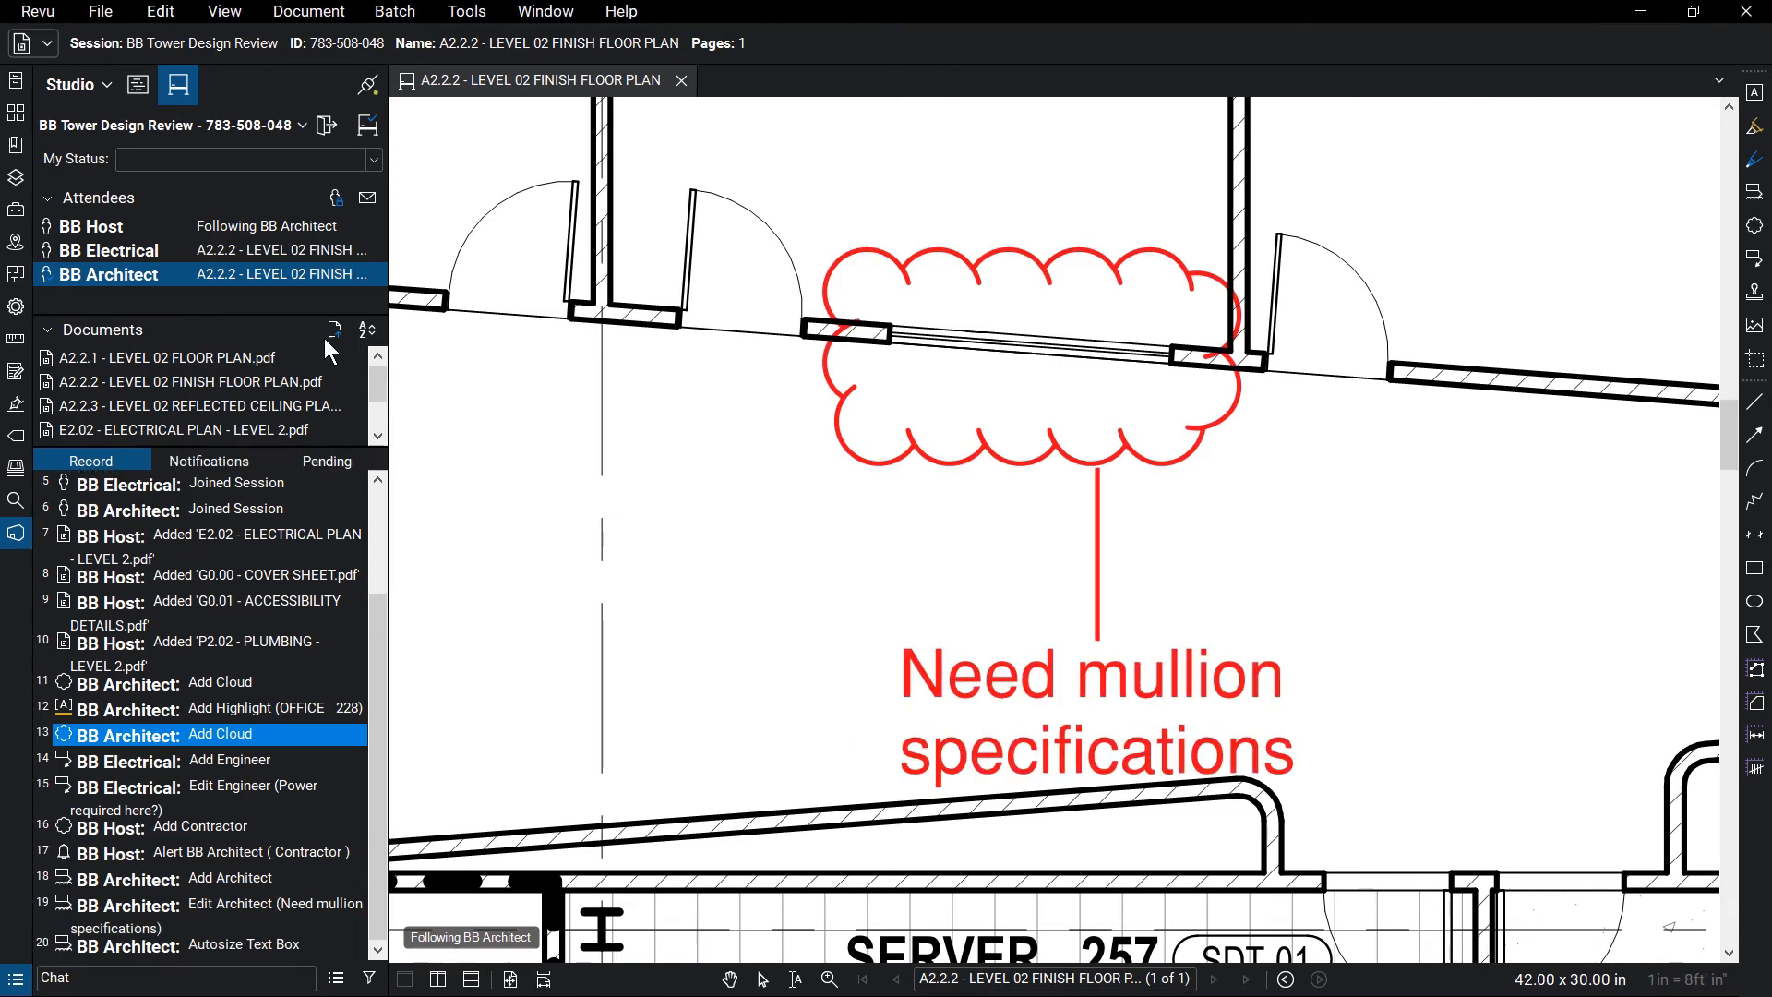
pyautogui.middleClick(504, 412)
pyautogui.middleClick(504, 412)
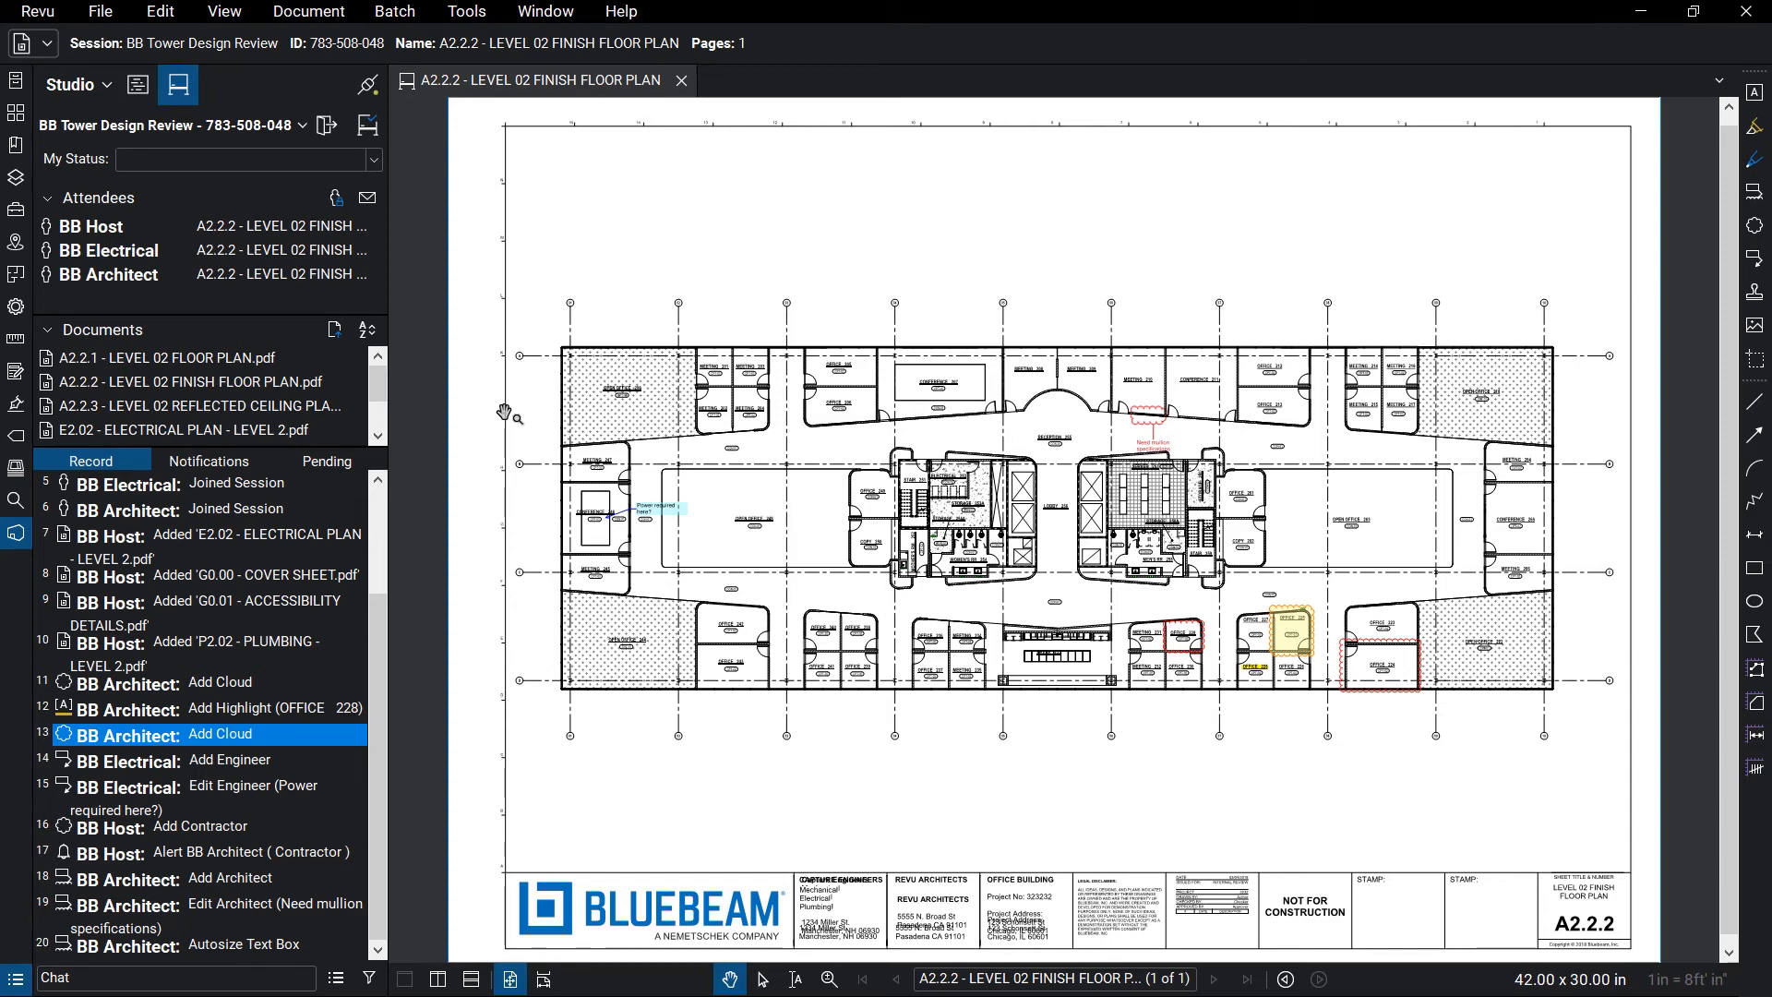
# Generate a Record Summary session report saved as 'BB Tower Design Review Report'
pyautogui.click(336, 978)
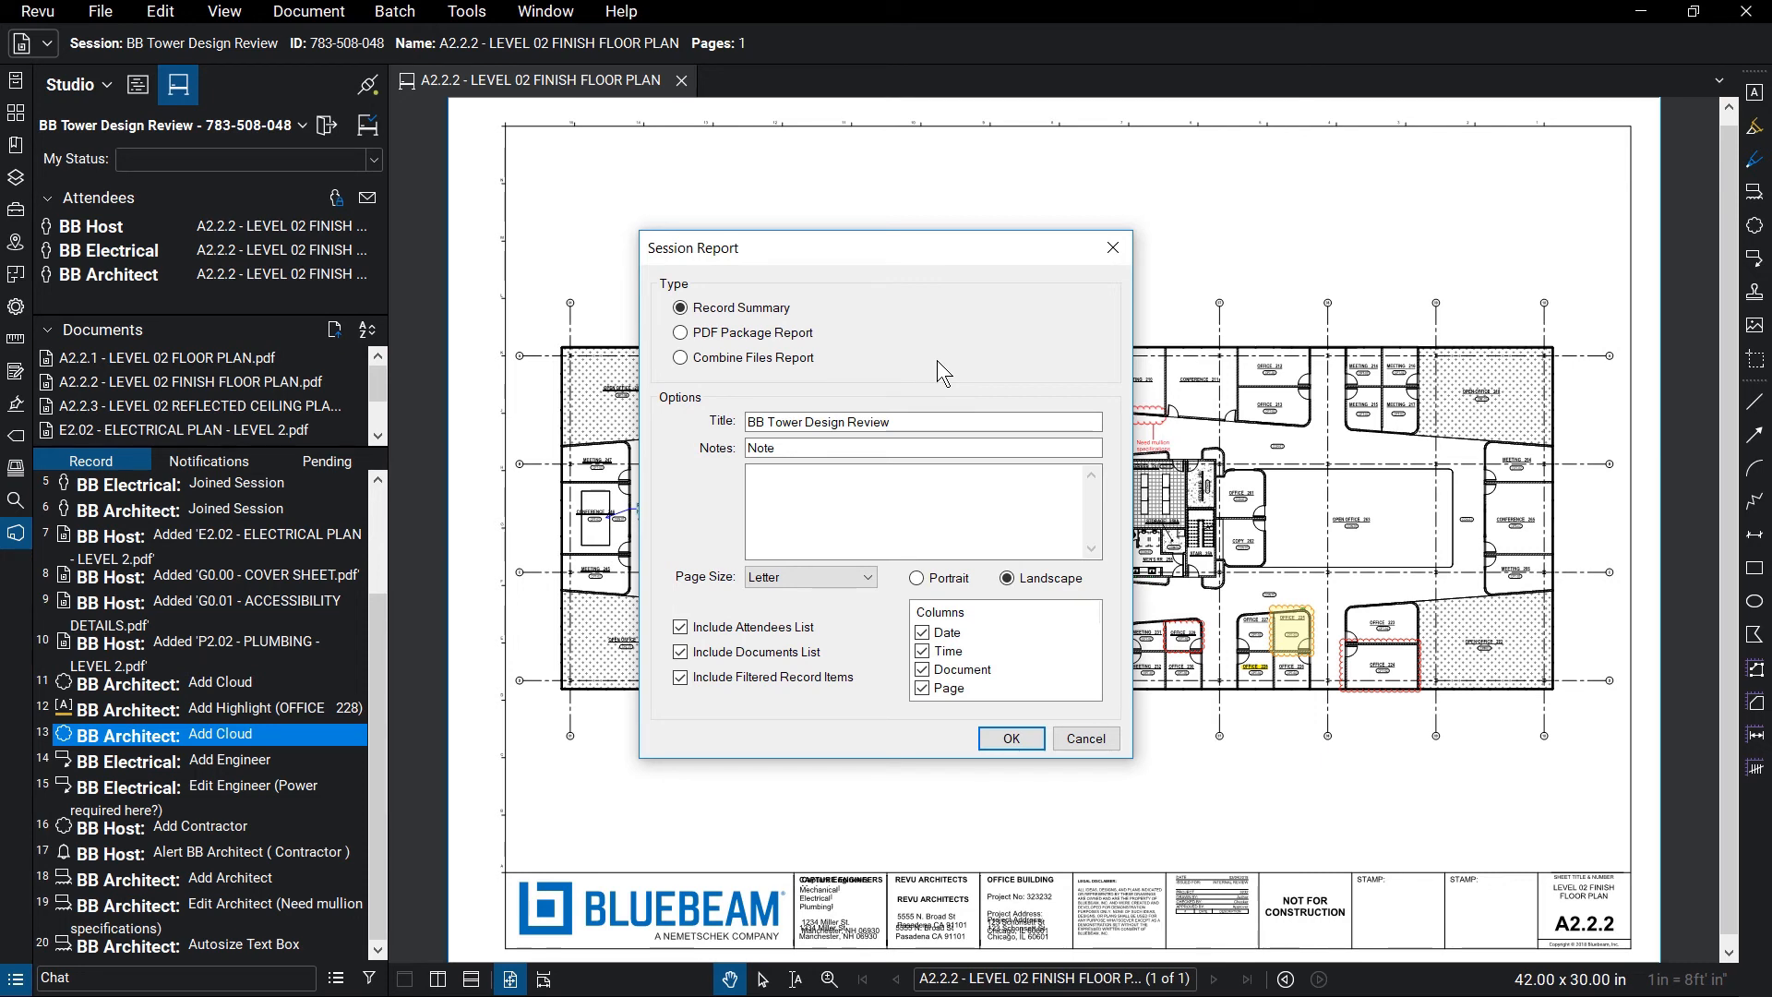
pyautogui.click(1011, 738)
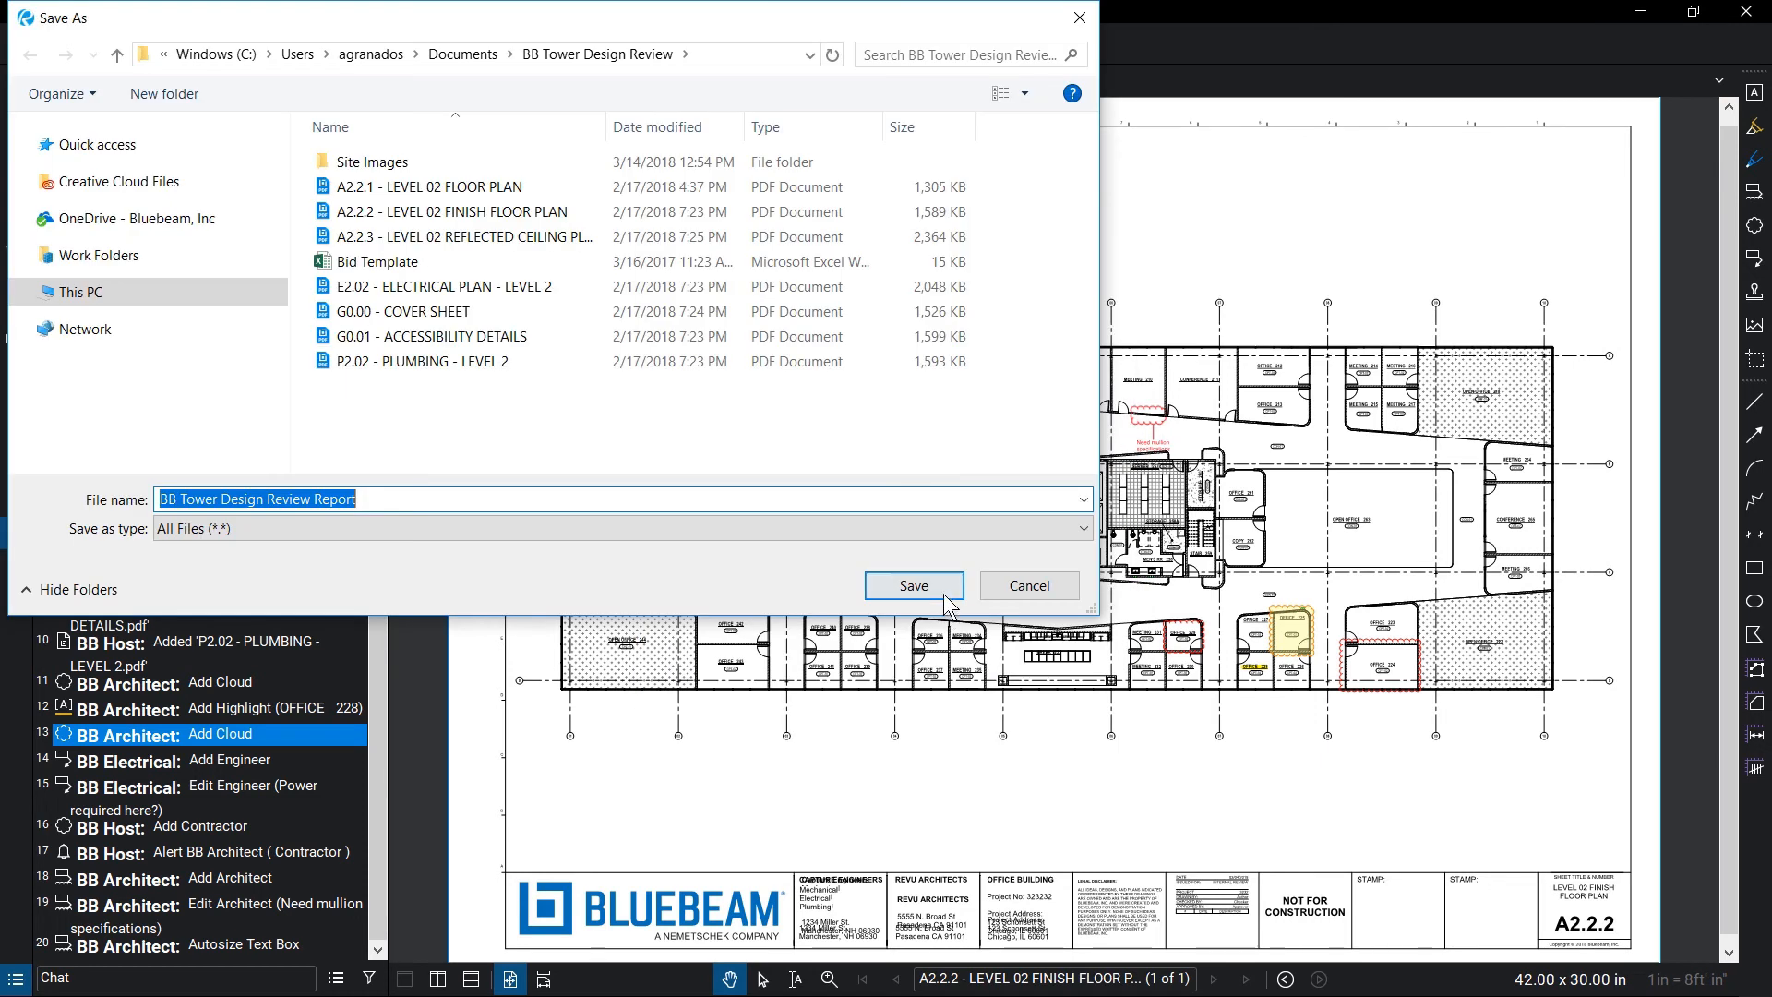
pyautogui.click(943, 589)
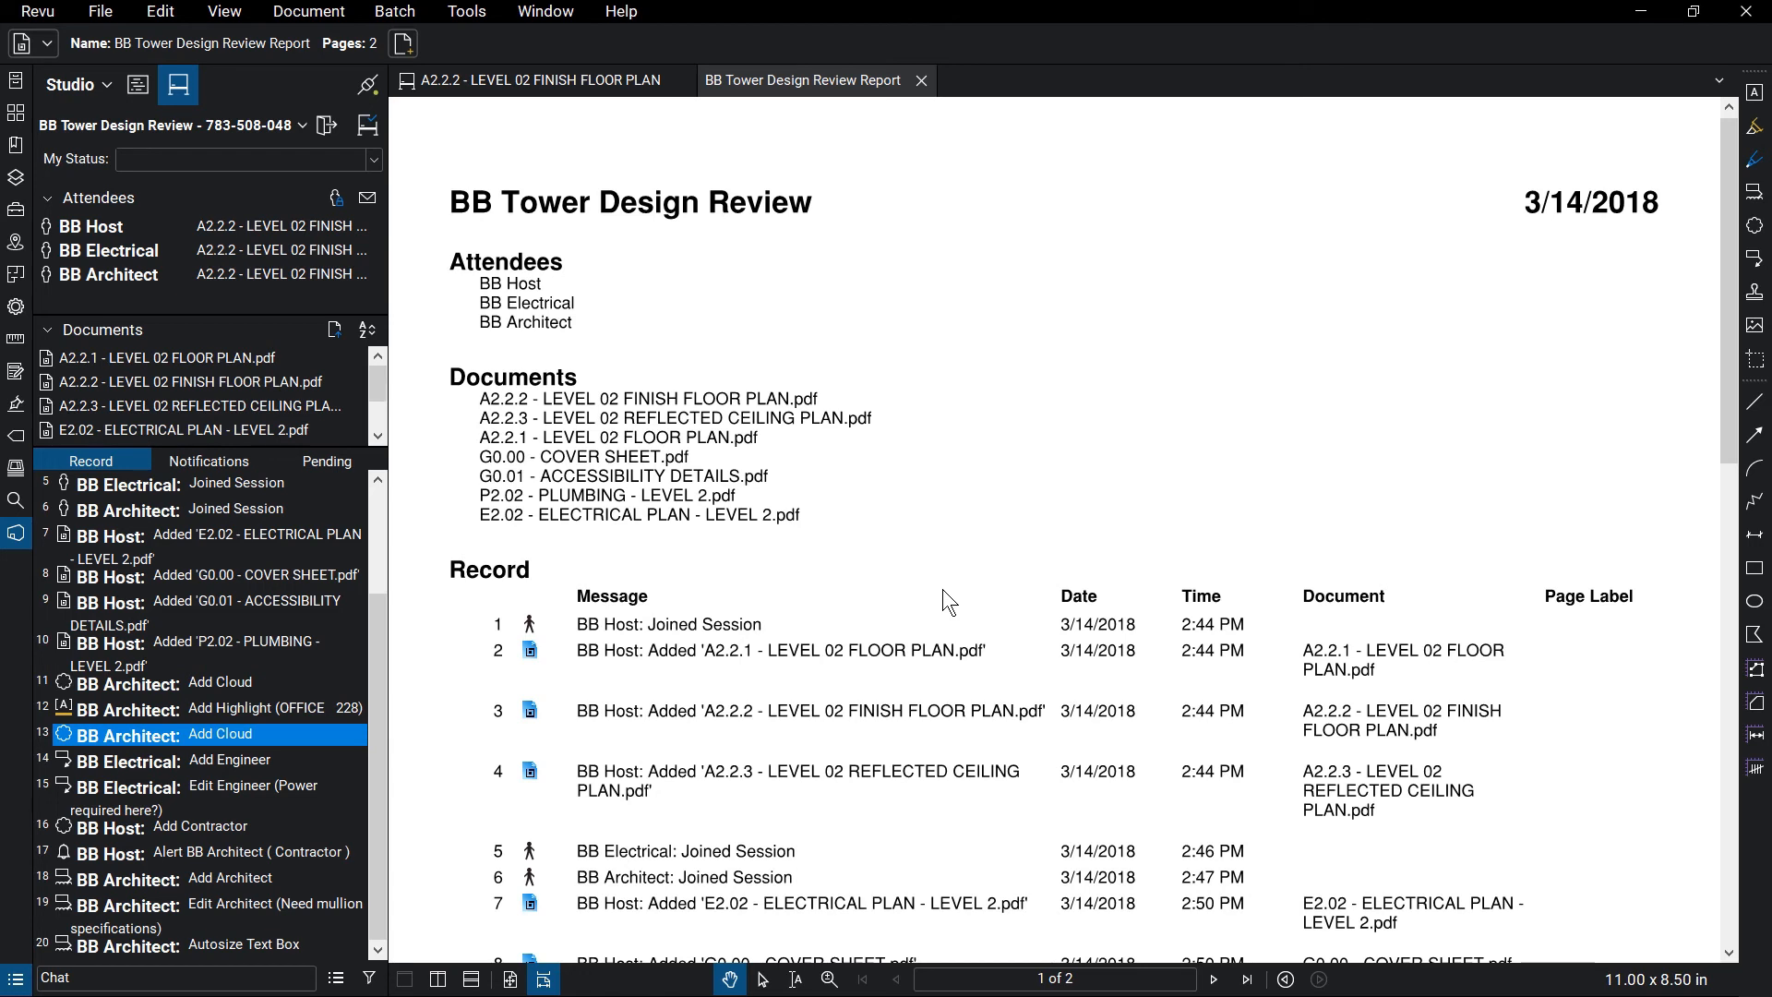
# Finish the session keeping all attendees' markups, saving to folder with a generated report
pyautogui.click(368, 129)
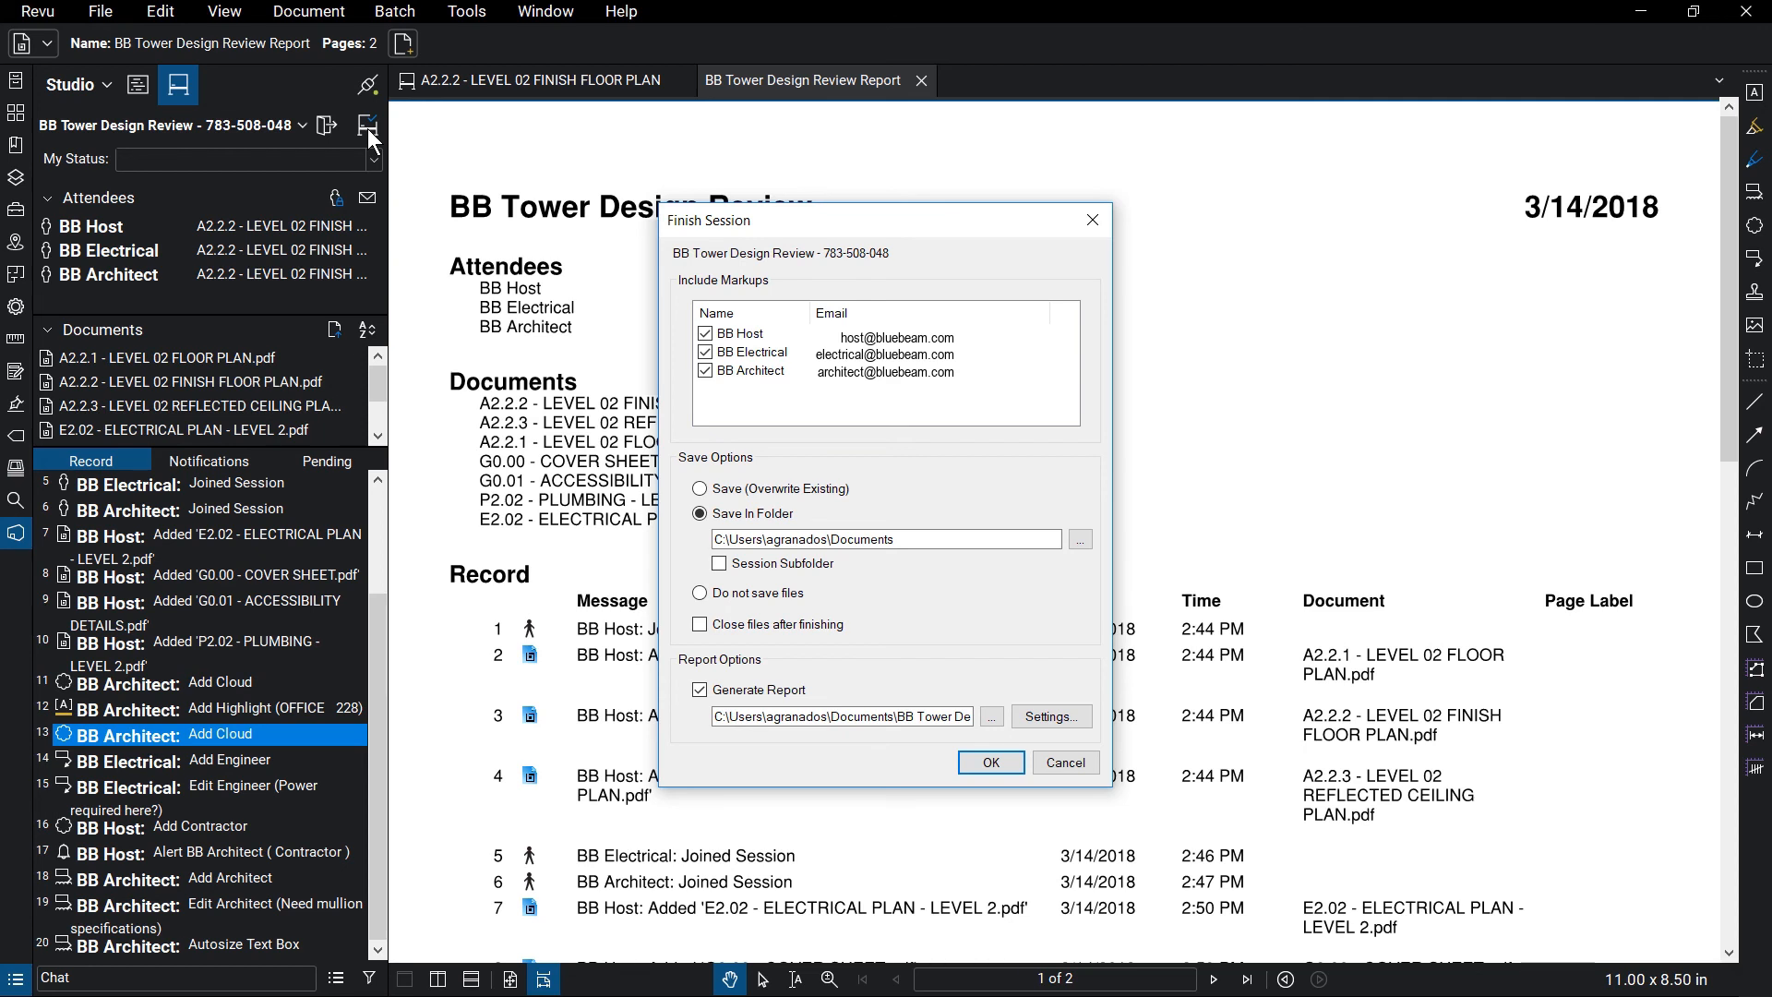
pyautogui.click(990, 762)
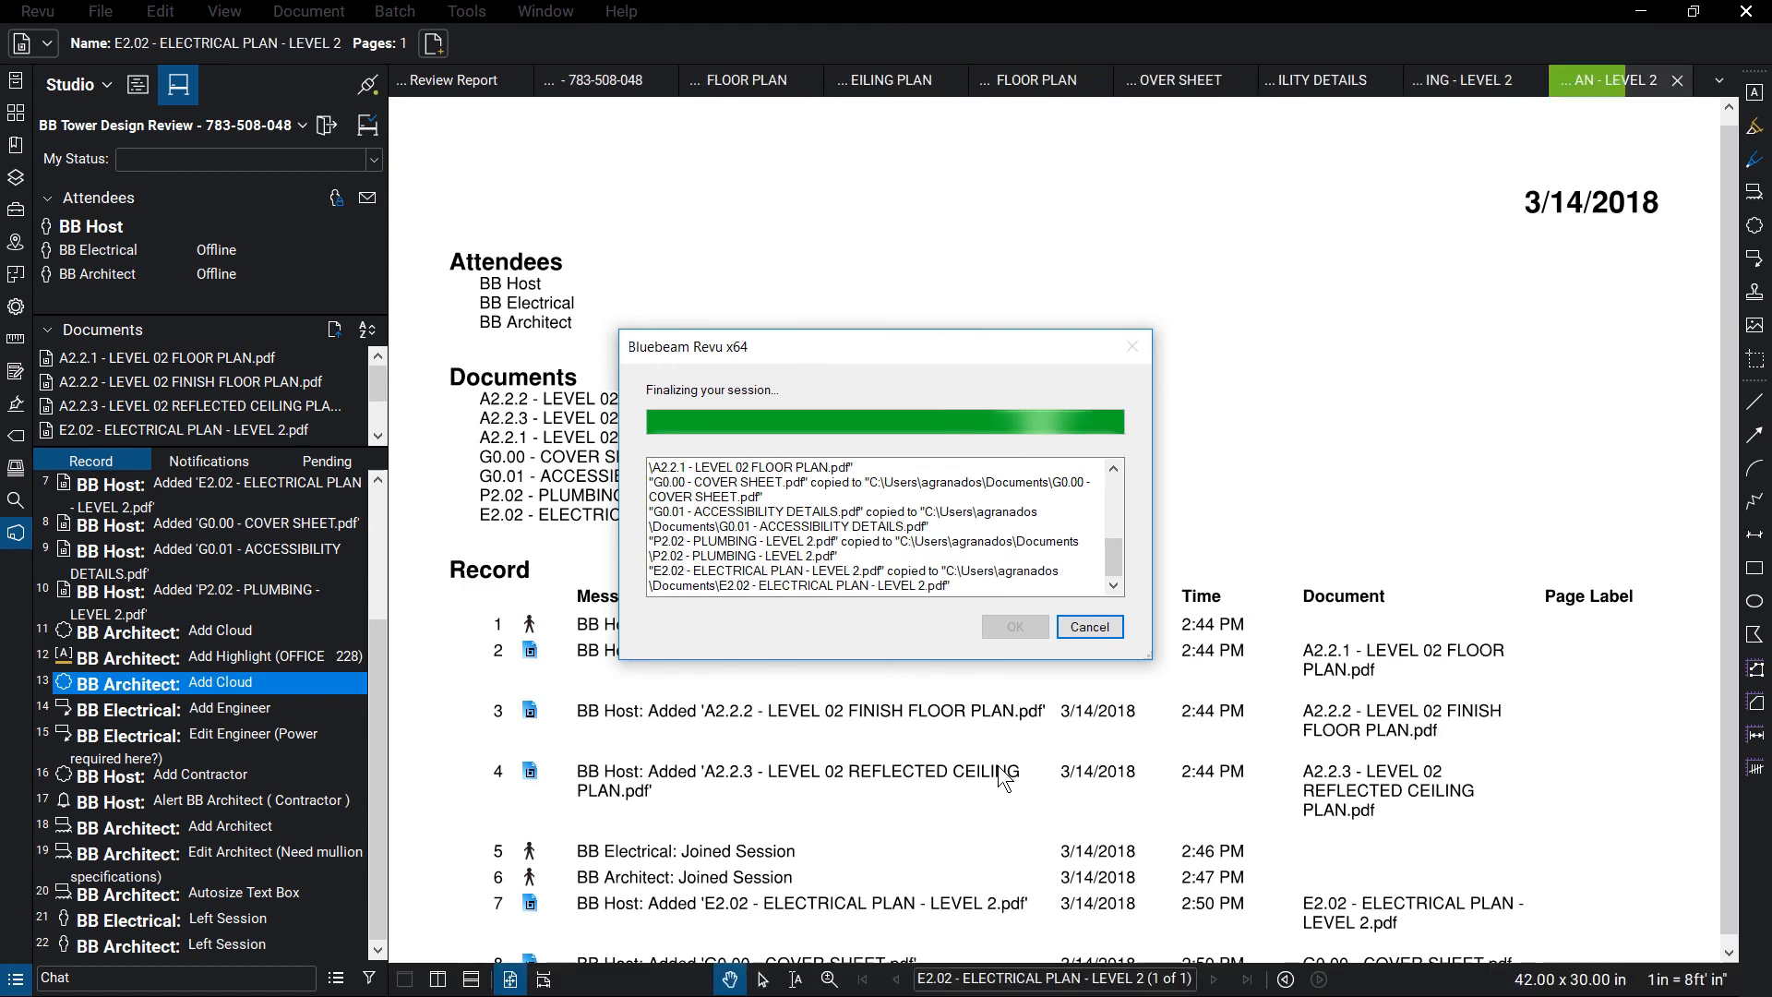
pyautogui.click(1015, 628)
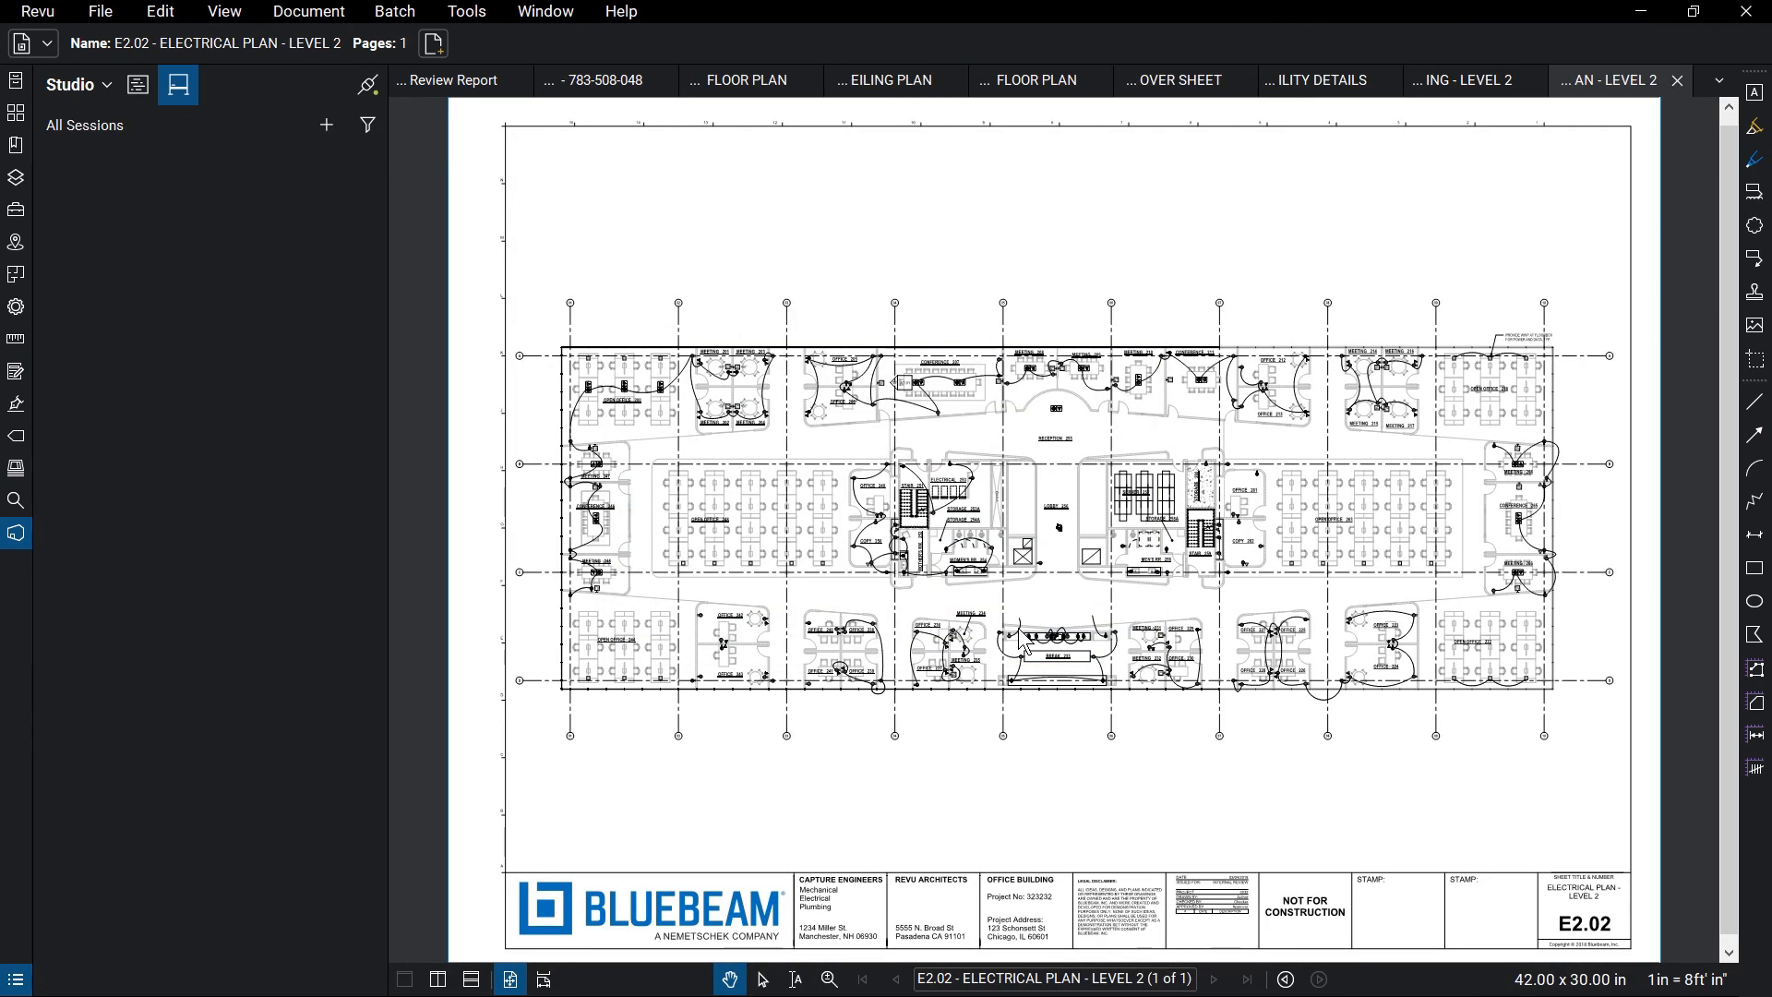